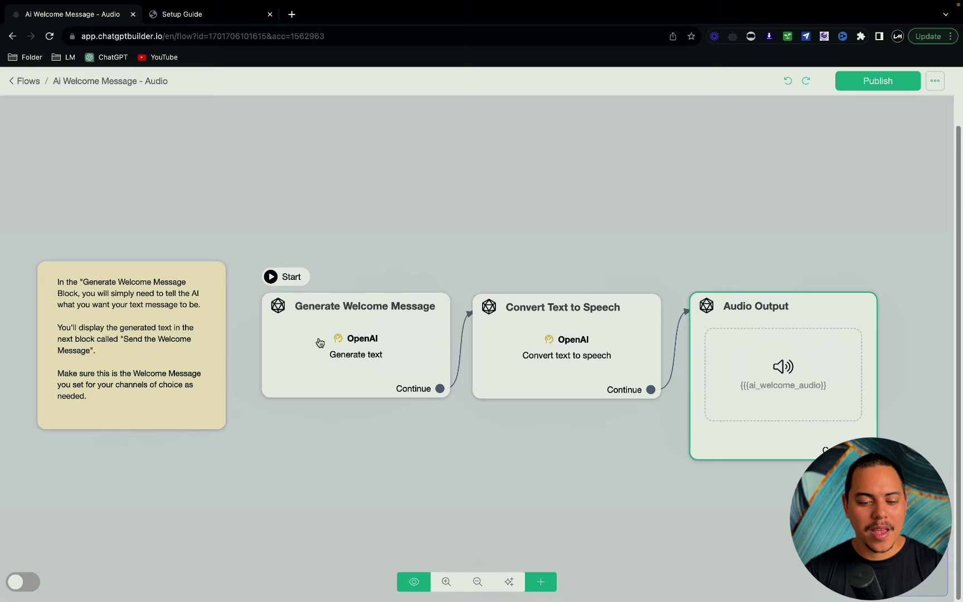
- Delete the Audio Output and Convert Text to Speech blocks from the flow
{"action": "left_click_drag", "start_coordinate": [376, 344], "coordinate": [356, 321]}
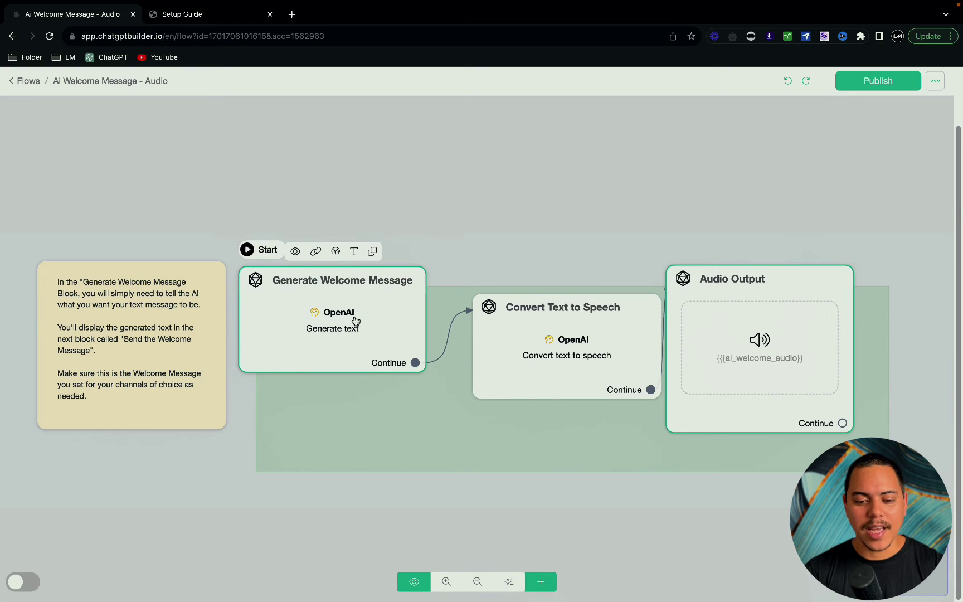
{"action": "left_click", "coordinate": [633, 220]}
{"action": "left_click_drag", "start_coordinate": [562, 325], "coordinate": [540, 311]}
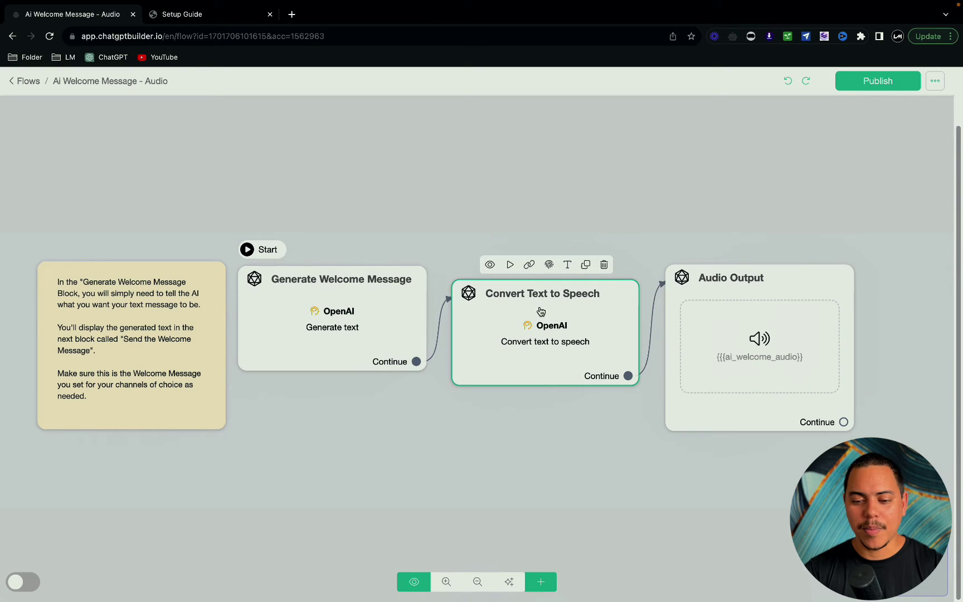
{"action": "left_click", "coordinate": [780, 284]}
{"action": "left_click", "coordinate": [819, 251]}
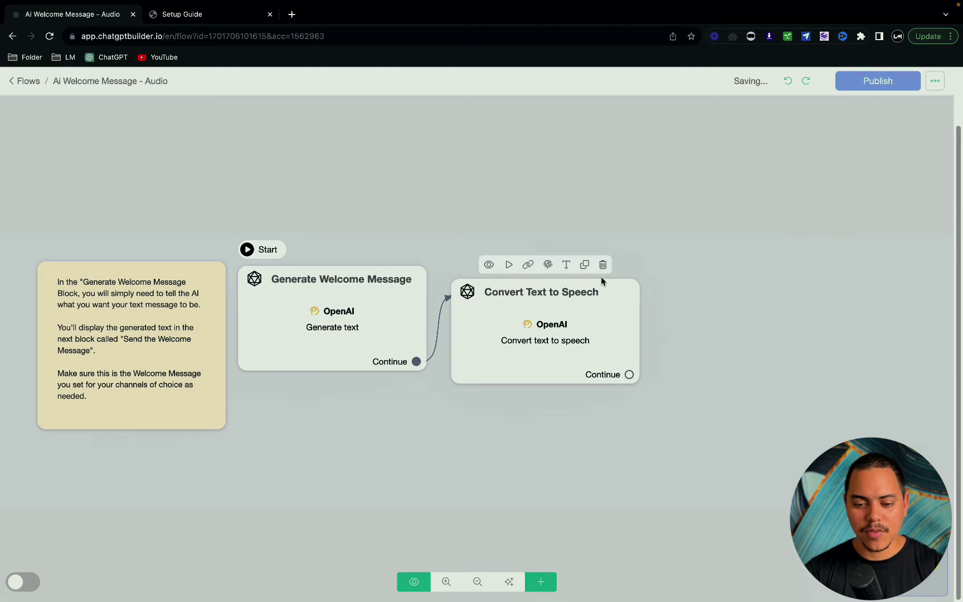
{"action": "left_click", "coordinate": [602, 266]}
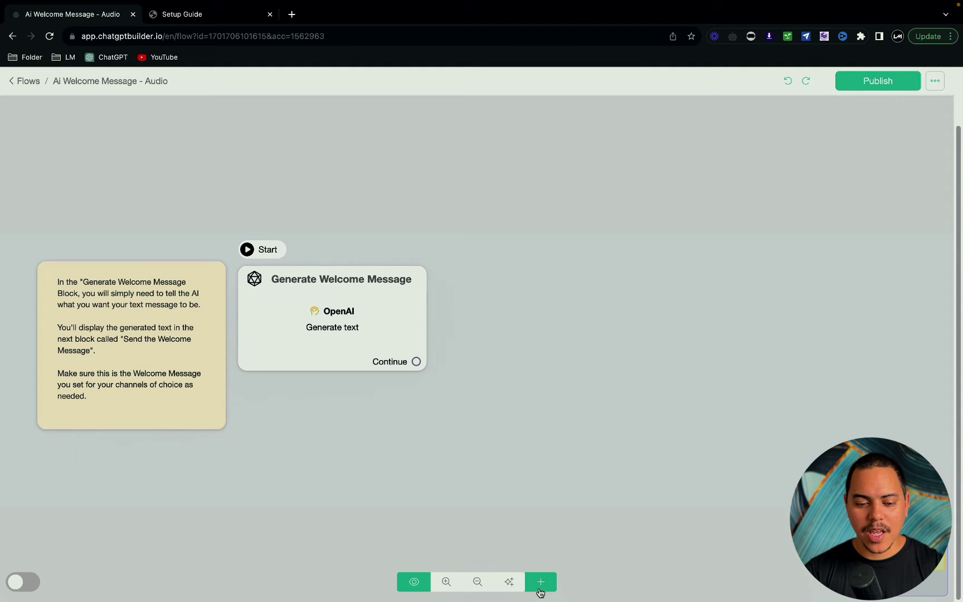
- Remove the OpenAI content from the Generate Welcome Message block, leaving it empty
{"action": "left_click_drag", "start_coordinate": [322, 279], "coordinate": [340, 322]}
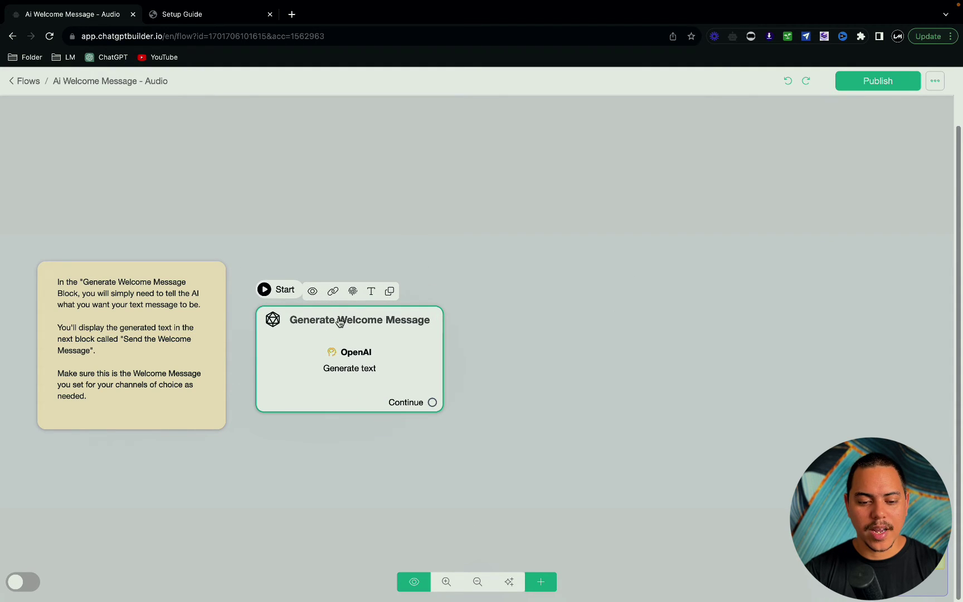
{"action": "left_click", "coordinate": [344, 368]}
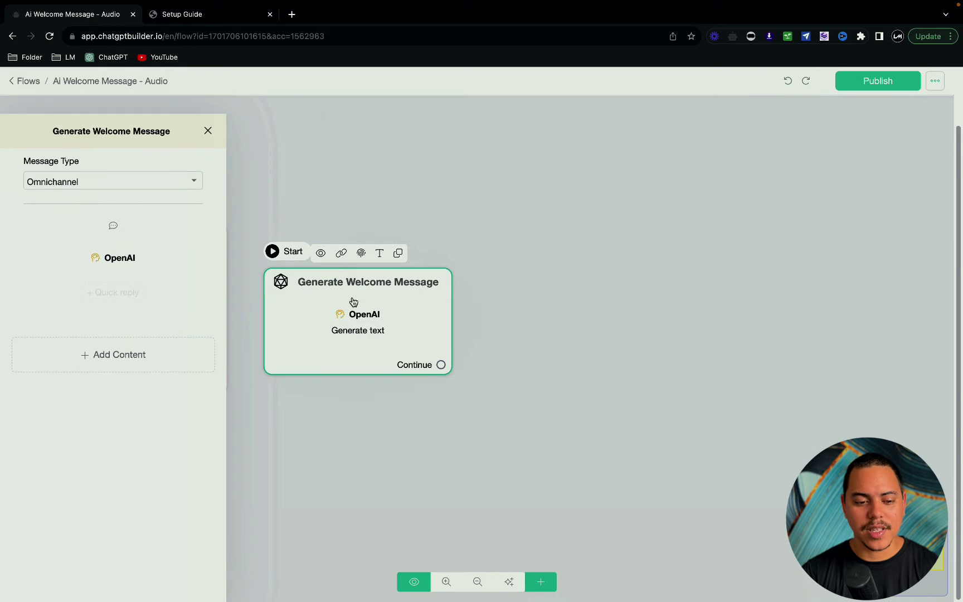
{"action": "mouse_move", "coordinate": [170, 241]}
{"action": "left_click", "coordinate": [216, 237]}
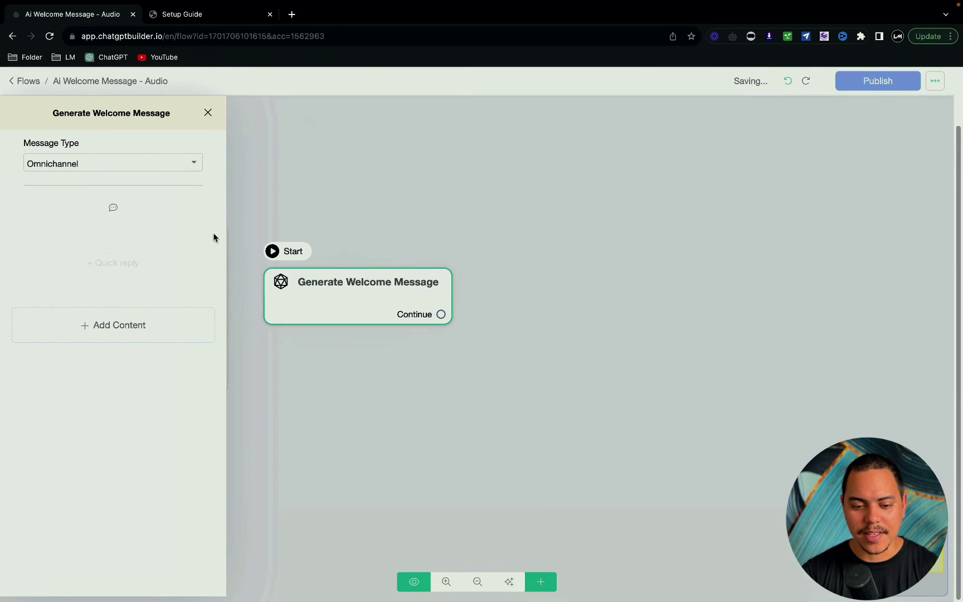
{"action": "left_click", "coordinate": [395, 368]}
{"action": "left_click", "coordinate": [370, 327]}
{"action": "left_click_drag", "start_coordinate": [370, 327], "coordinate": [371, 337]}
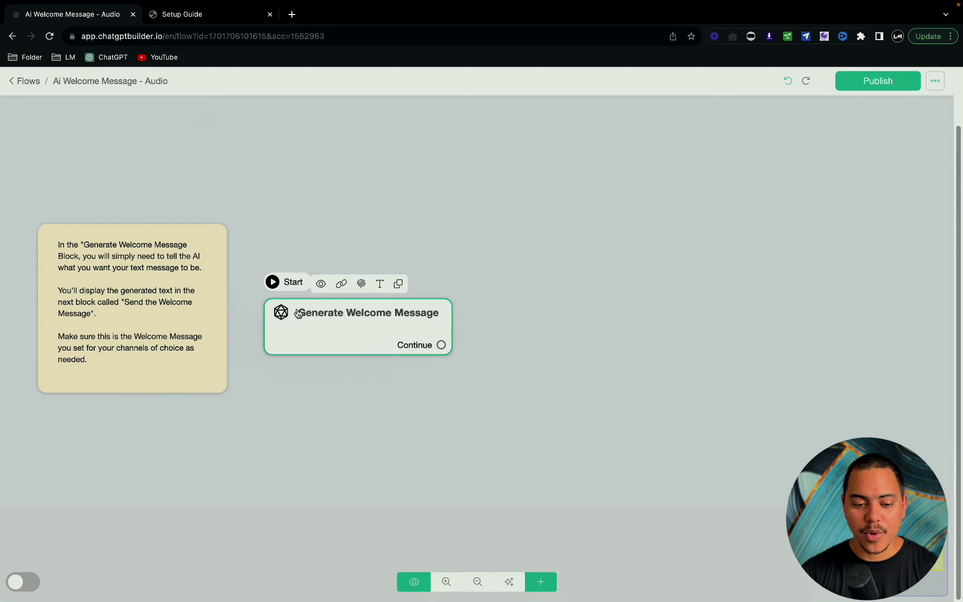
- Add a Send Message block under Generate Welcome Message, then delete it again
{"action": "left_click", "coordinate": [542, 583]}
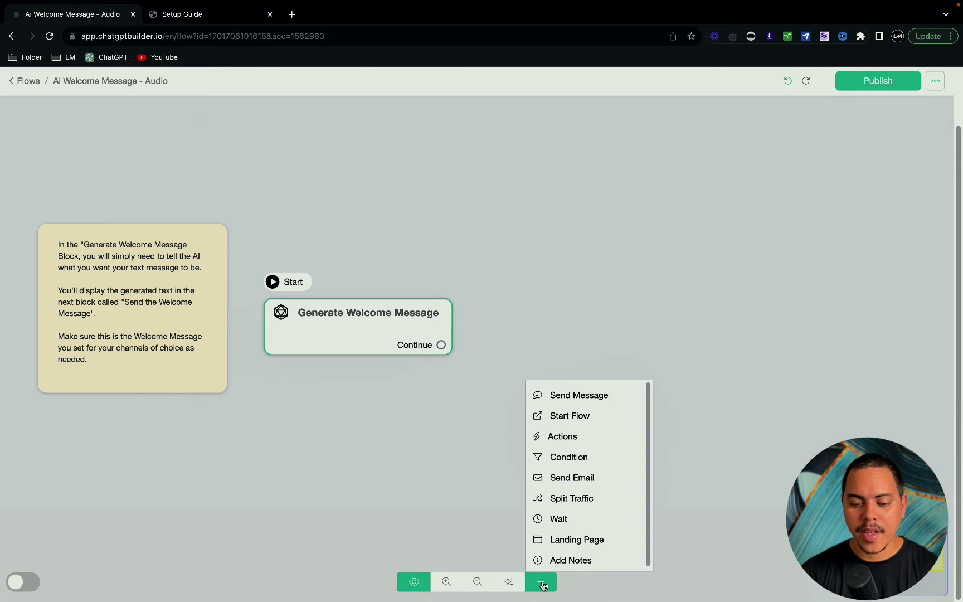
{"action": "left_click", "coordinate": [561, 394]}
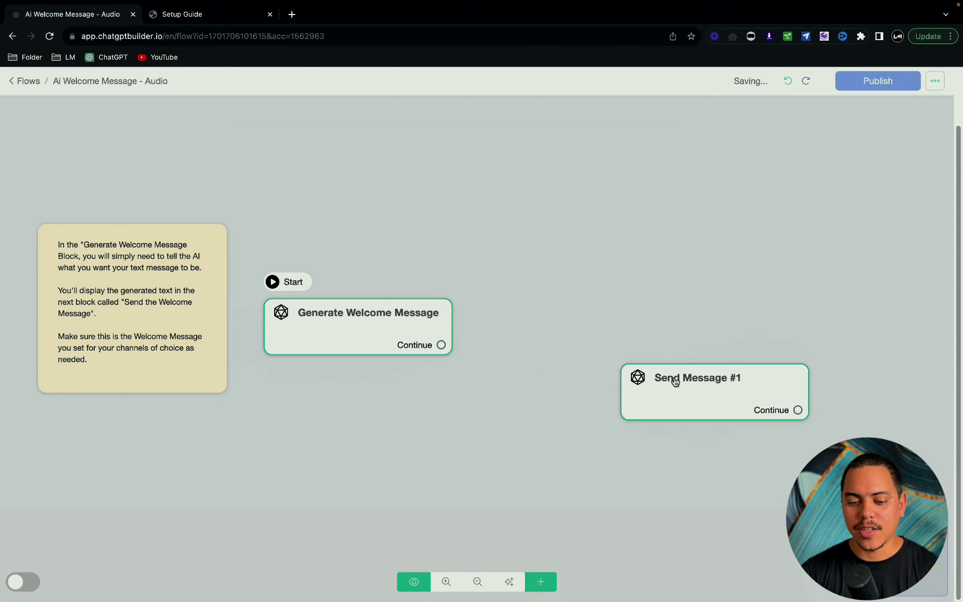
{"action": "left_click_drag", "start_coordinate": [662, 380], "coordinate": [366, 412]}
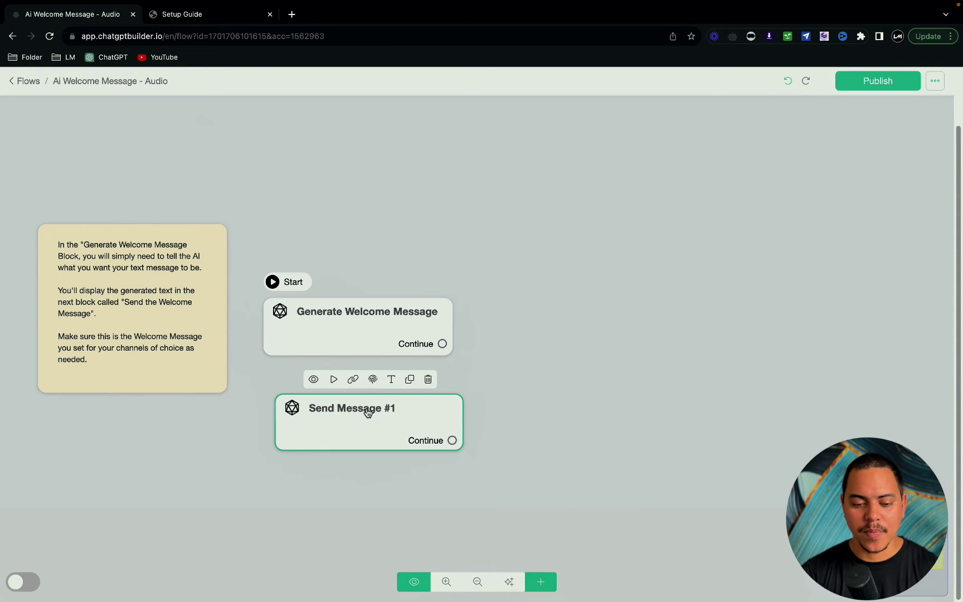
{"action": "left_click", "coordinate": [430, 381]}
{"action": "left_click_drag", "start_coordinate": [389, 338], "coordinate": [389, 339]}
- Add an OpenAI action to the Generate Welcome Message block
{"action": "left_click", "coordinate": [378, 329]}
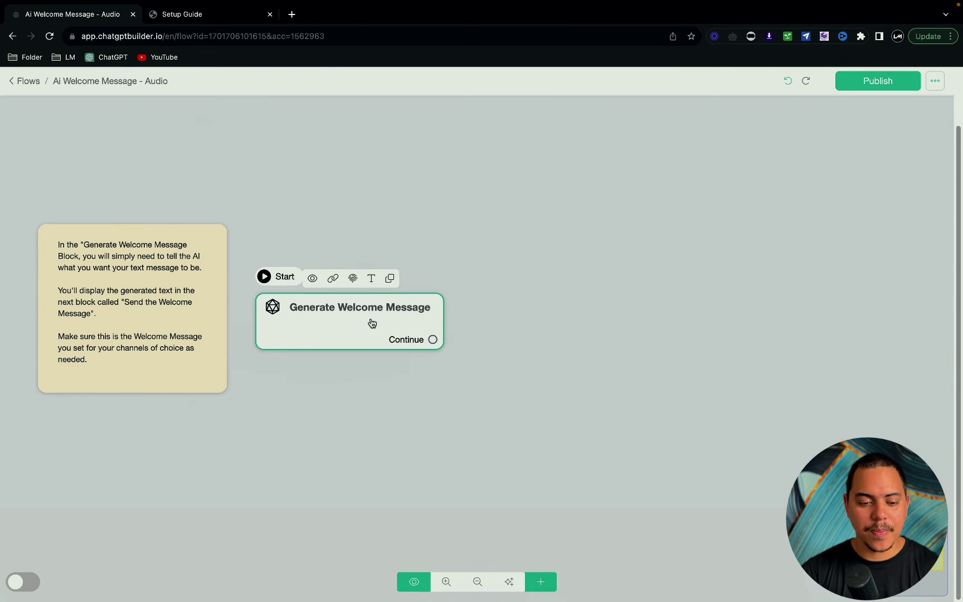
{"action": "left_click", "coordinate": [378, 329]}
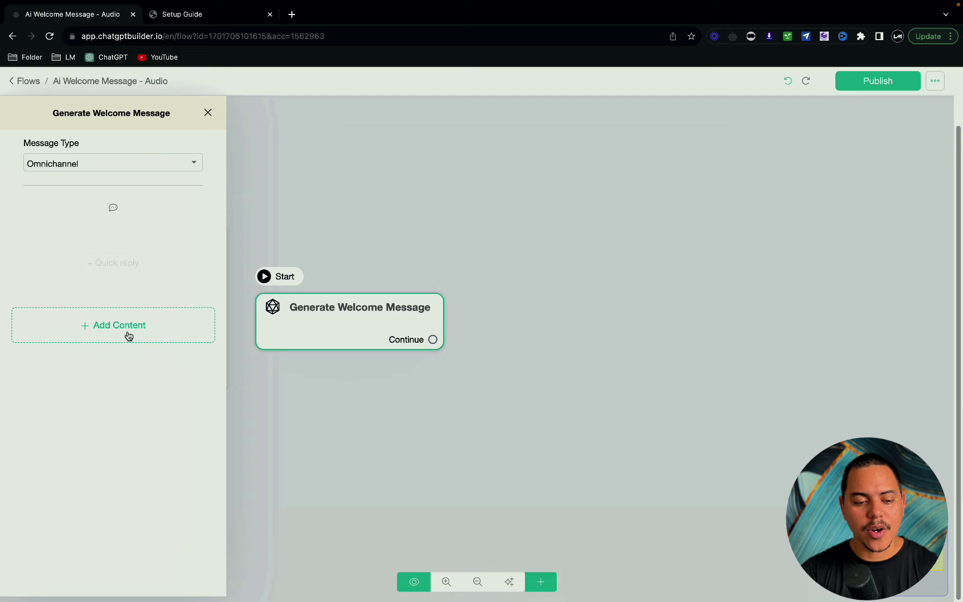
{"action": "left_click", "coordinate": [129, 334]}
{"action": "left_click", "coordinate": [58, 546]}
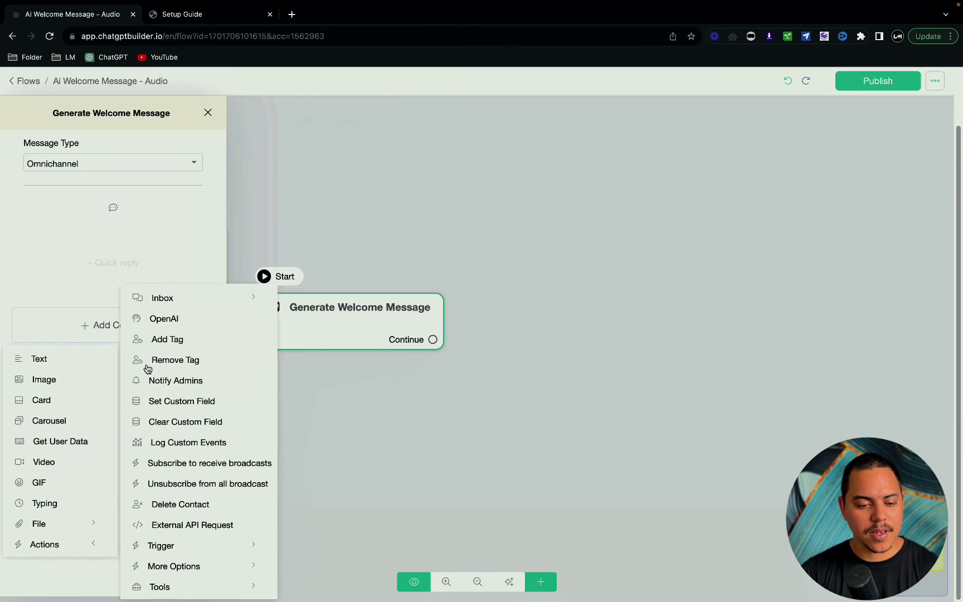
{"action": "left_click", "coordinate": [162, 328]}
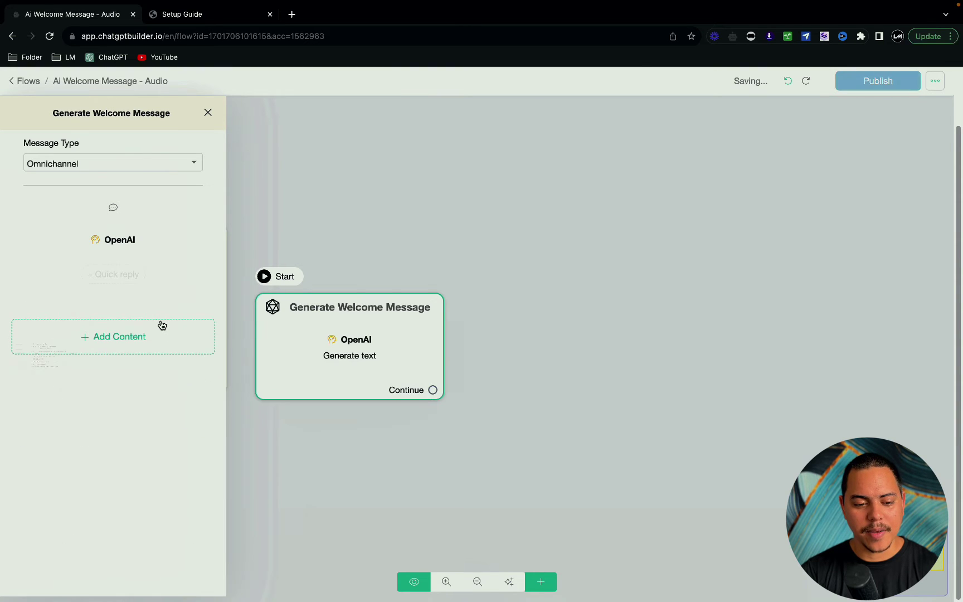
- Keep the default business prompt and save the OpenAI response to Ai_Welcome_Message
{"action": "left_click", "coordinate": [110, 252]}
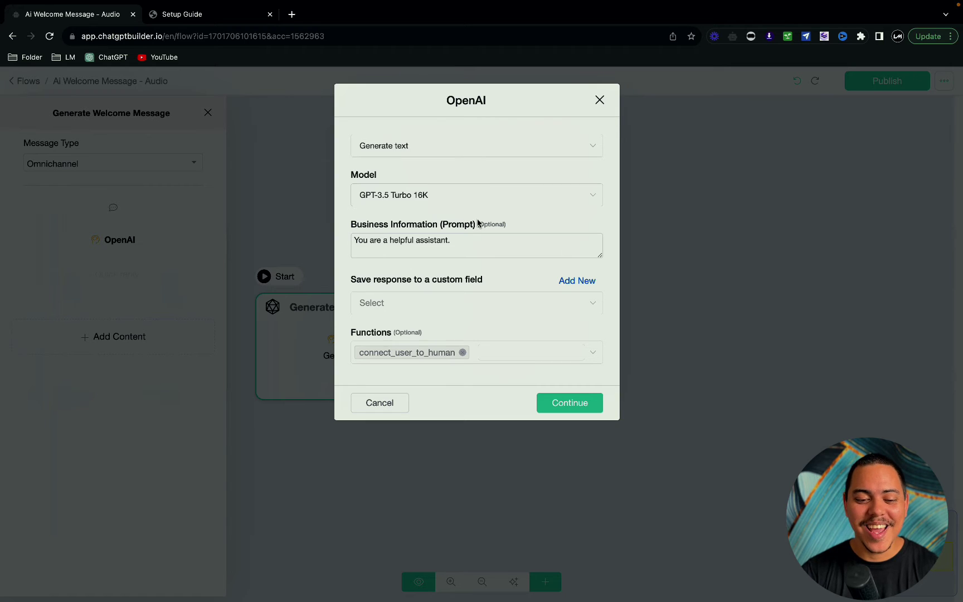
{"action": "left_click", "coordinate": [455, 239]}
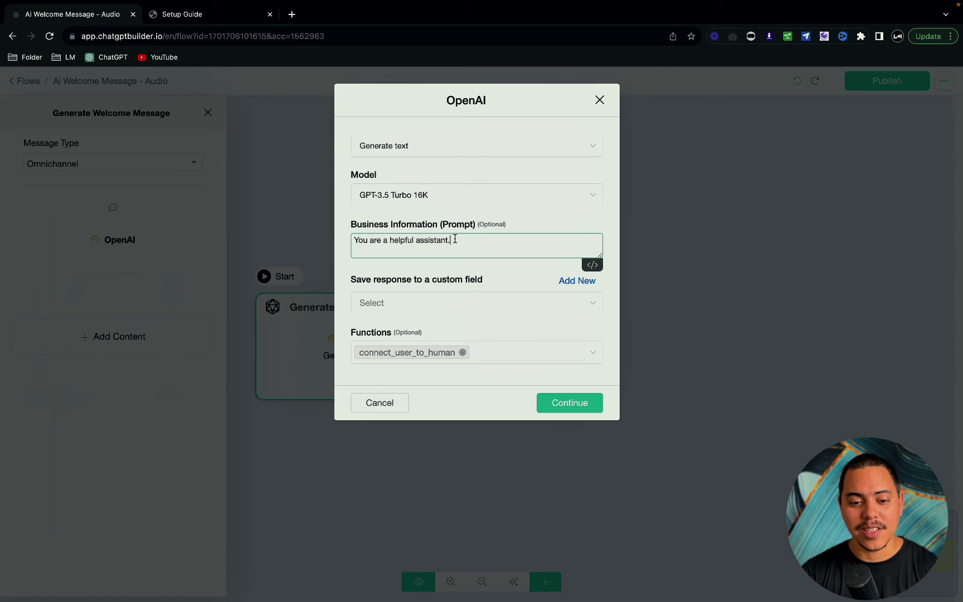
{"action": "left_click", "coordinate": [504, 223]}
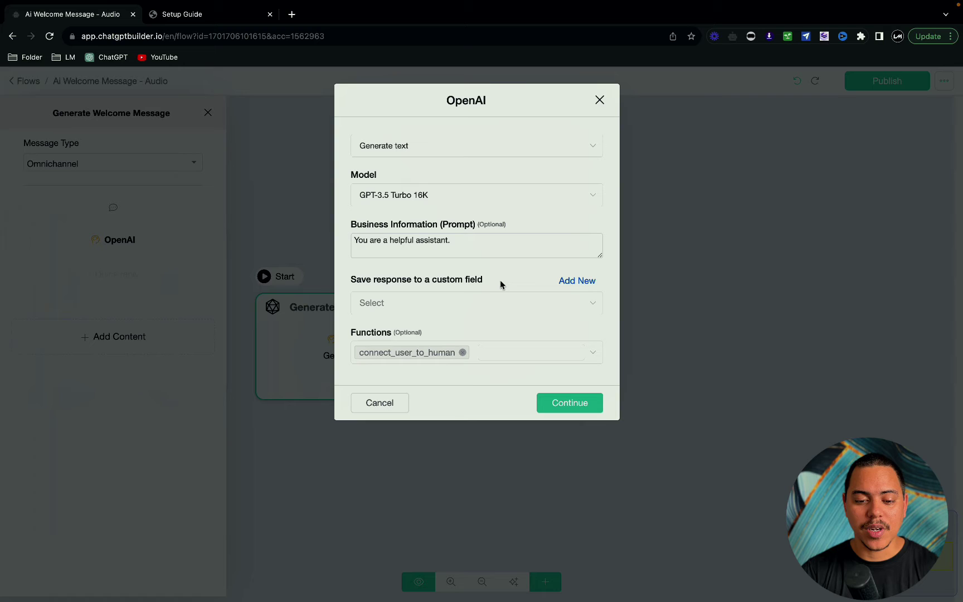
{"action": "left_click", "coordinate": [503, 302]}
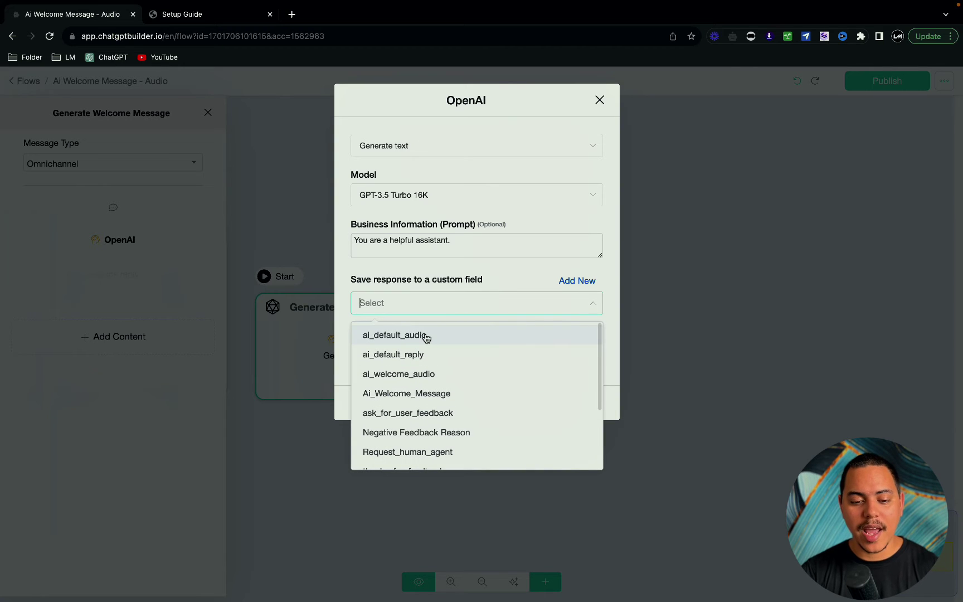
{"action": "left_click", "coordinate": [411, 394]}
{"action": "left_click", "coordinate": [584, 407]}
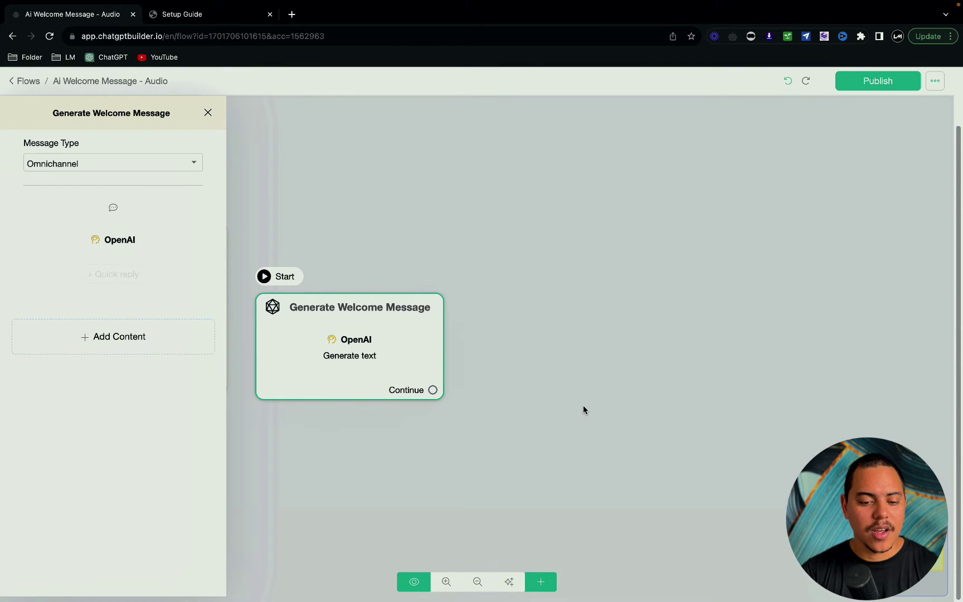
- Connect a new Send Message #1 block after Generate Welcome Message and give it an OpenAI action
{"action": "left_click", "coordinate": [583, 407]}
{"action": "left_click_drag", "start_coordinate": [433, 390], "coordinate": [535, 294]}
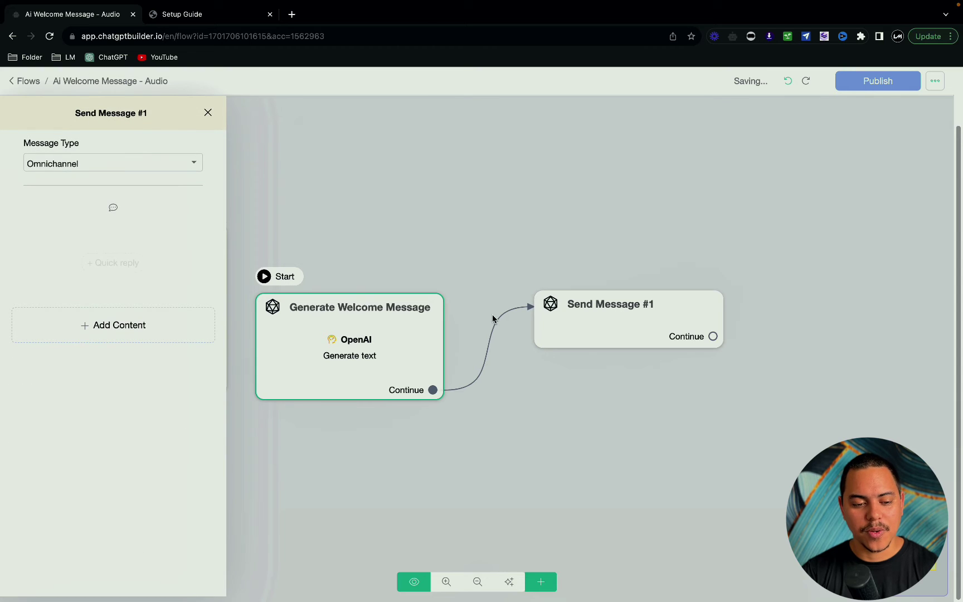
{"action": "left_click", "coordinate": [130, 326]}
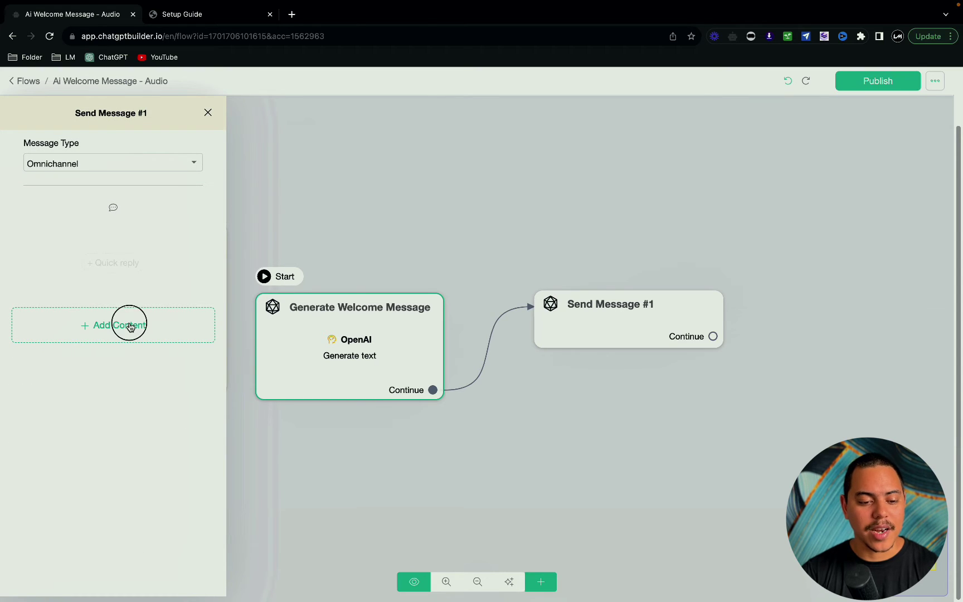
{"action": "left_click", "coordinate": [45, 545]}
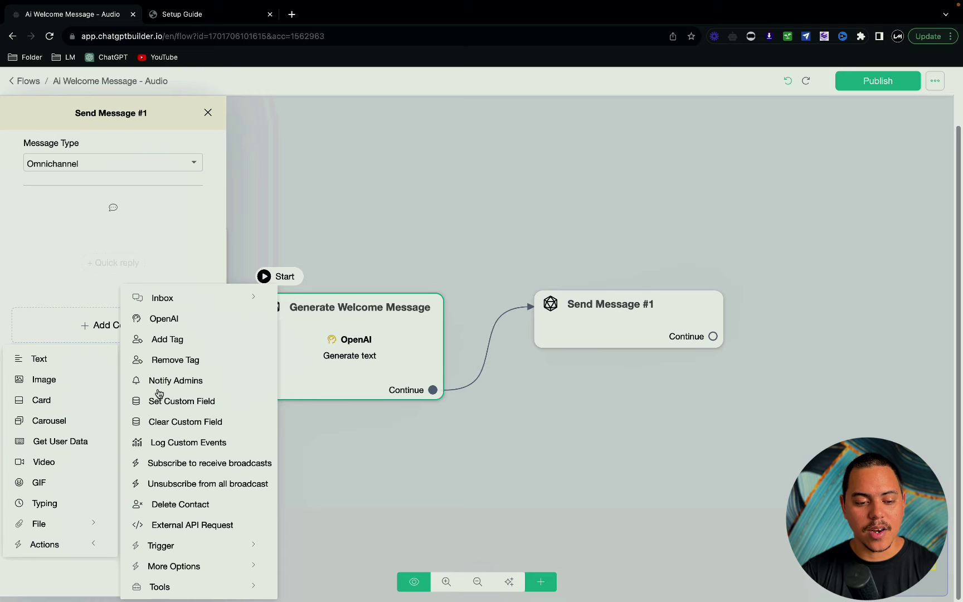
{"action": "left_click", "coordinate": [161, 322]}
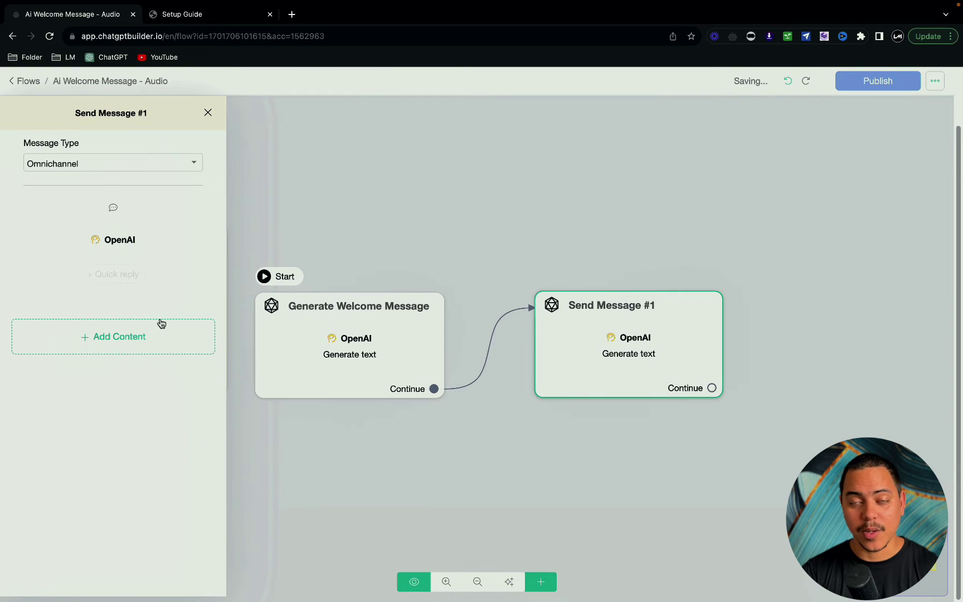
{"action": "left_click", "coordinate": [125, 241]}
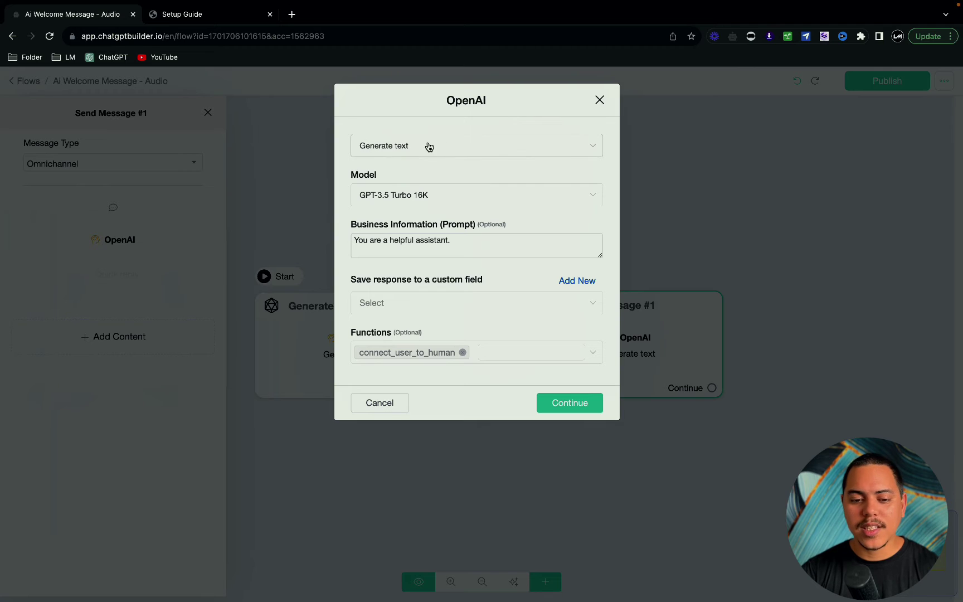
- Set the OpenAI action to convert {{Ai_Welcome_Message}} to speech with the shimmer voice
{"action": "left_click", "coordinate": [410, 146]}
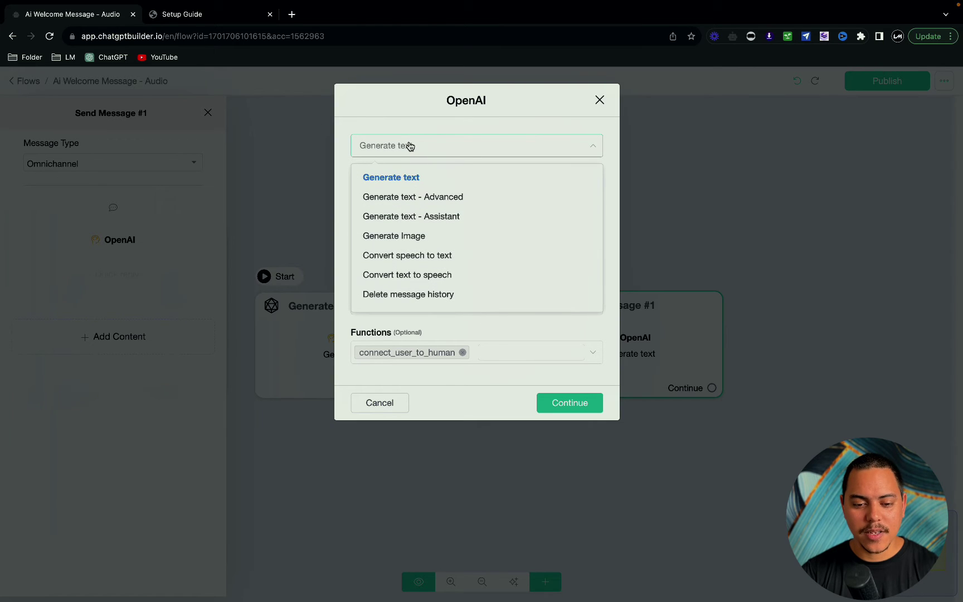
{"action": "left_click", "coordinate": [421, 276]}
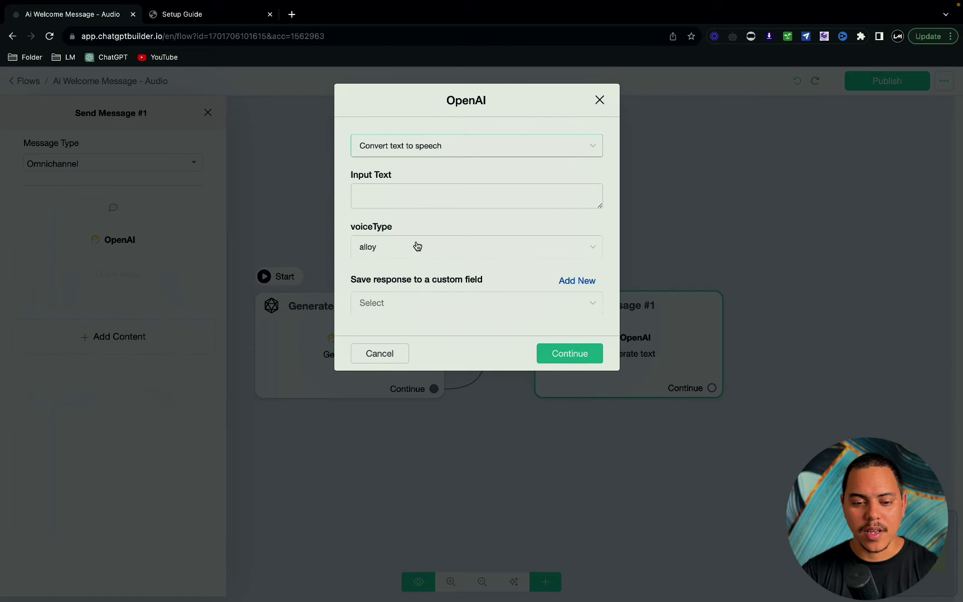
{"action": "left_click", "coordinate": [396, 192]}
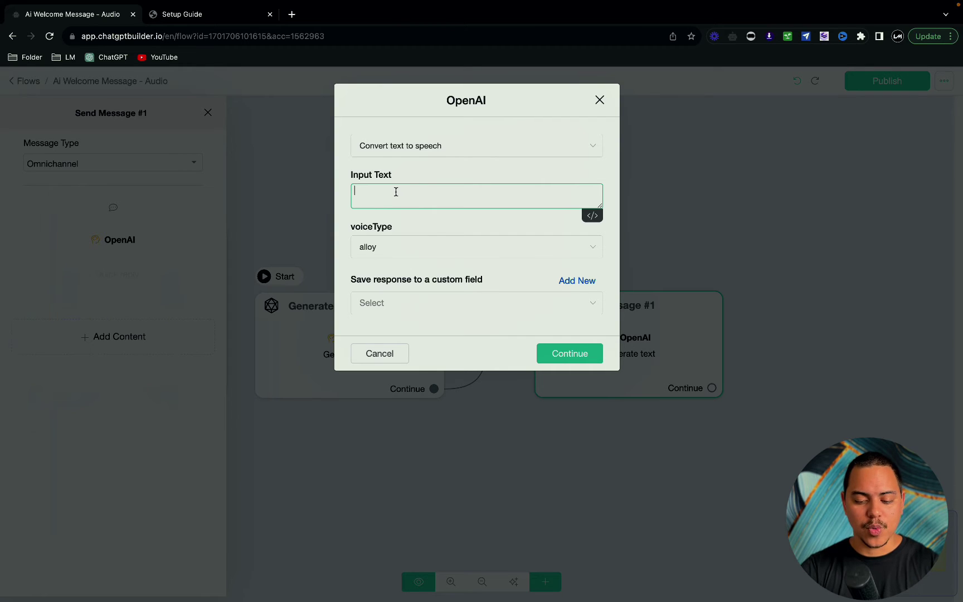
{"action": "type", "text": "{{Ai"}
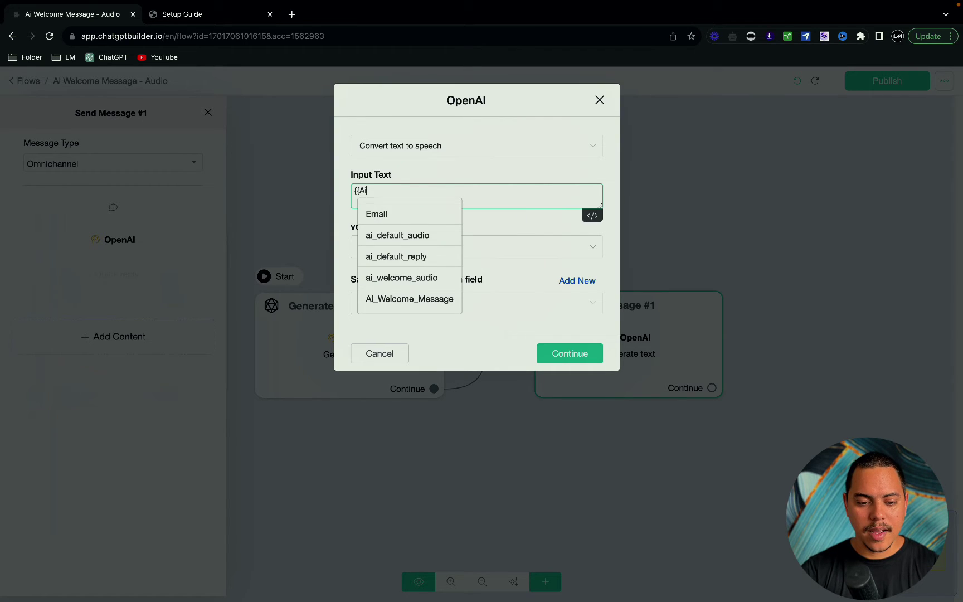
{"action": "left_click", "coordinate": [402, 299]}
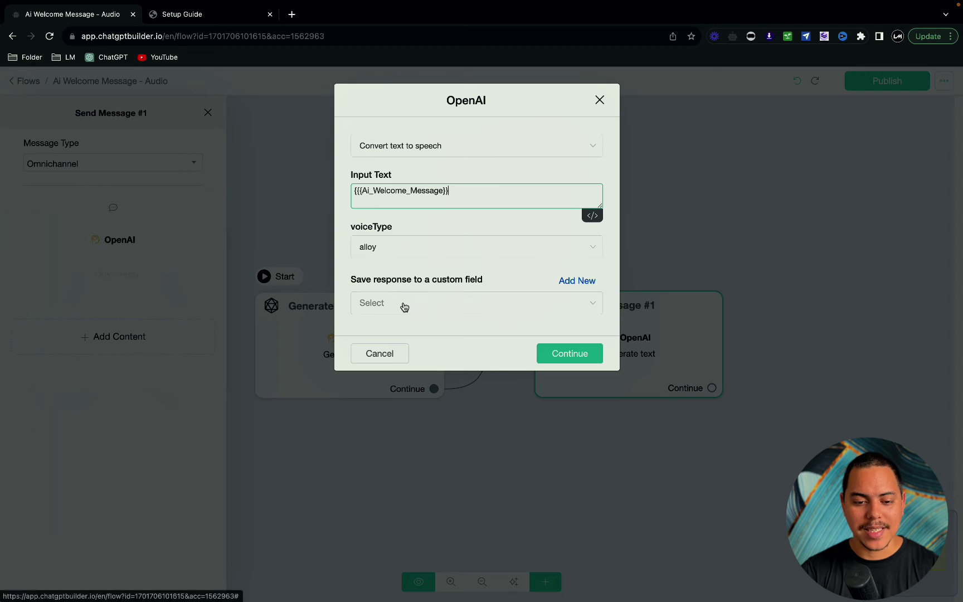
{"action": "left_click", "coordinate": [433, 247]}
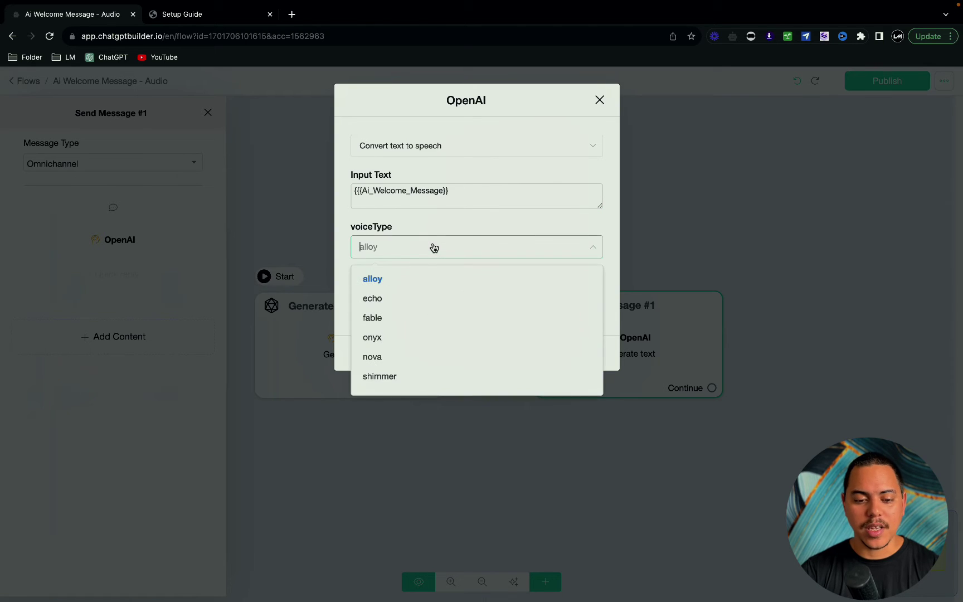
{"action": "left_click", "coordinate": [382, 377]}
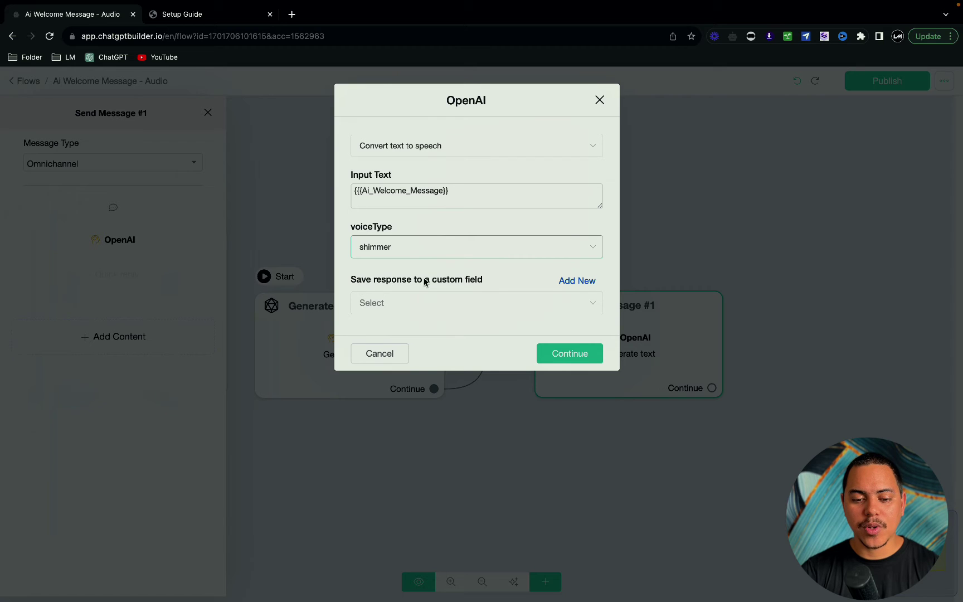
- Save the speech audio to the ai_welcome_audio custom field and confirm
{"action": "left_click", "coordinate": [419, 308]}
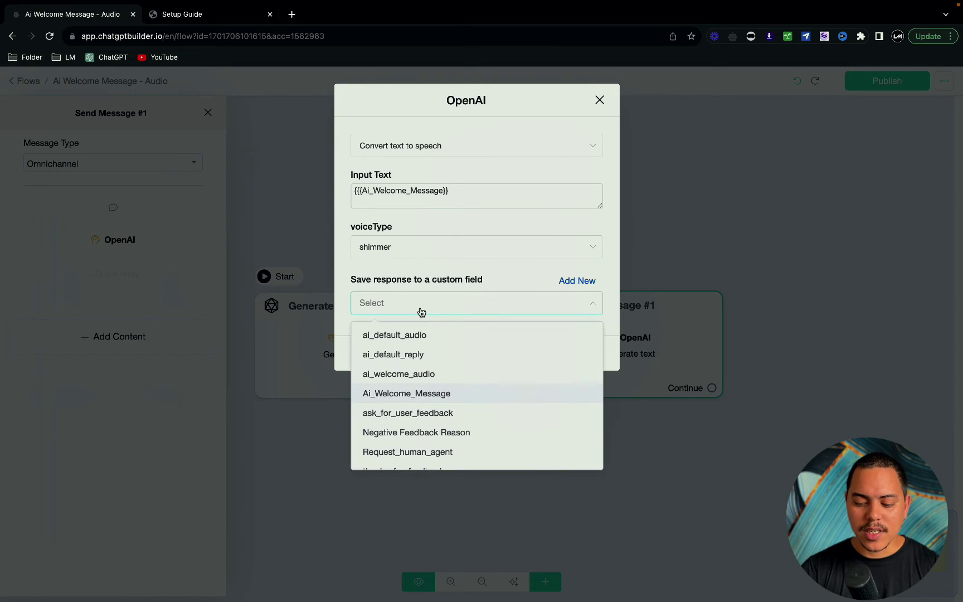
{"action": "type", "text": "{{"}
{"action": "key", "text": "BackSpace"}
{"action": "key", "text": "BackSpace"}
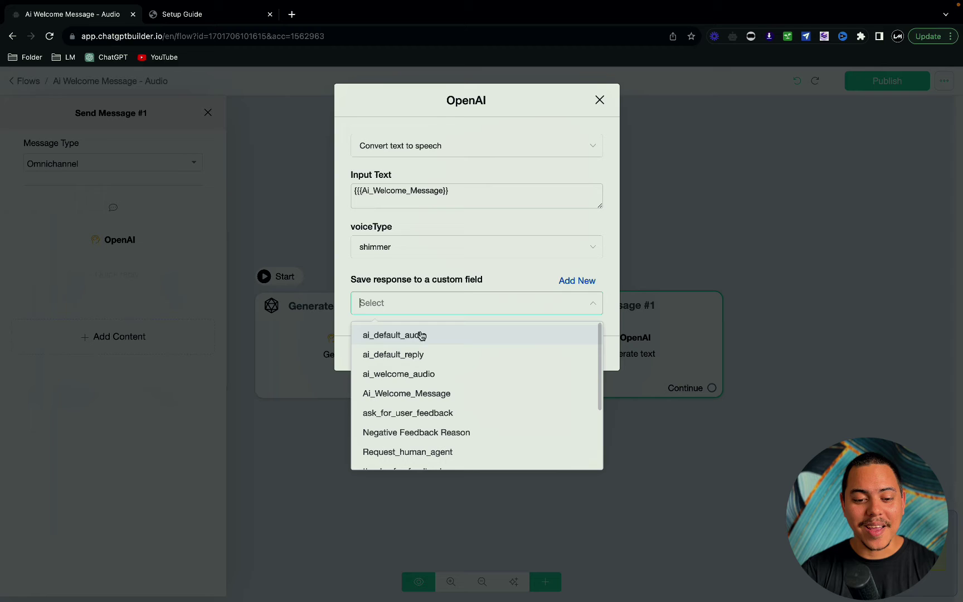
{"action": "left_click", "coordinate": [436, 379]}
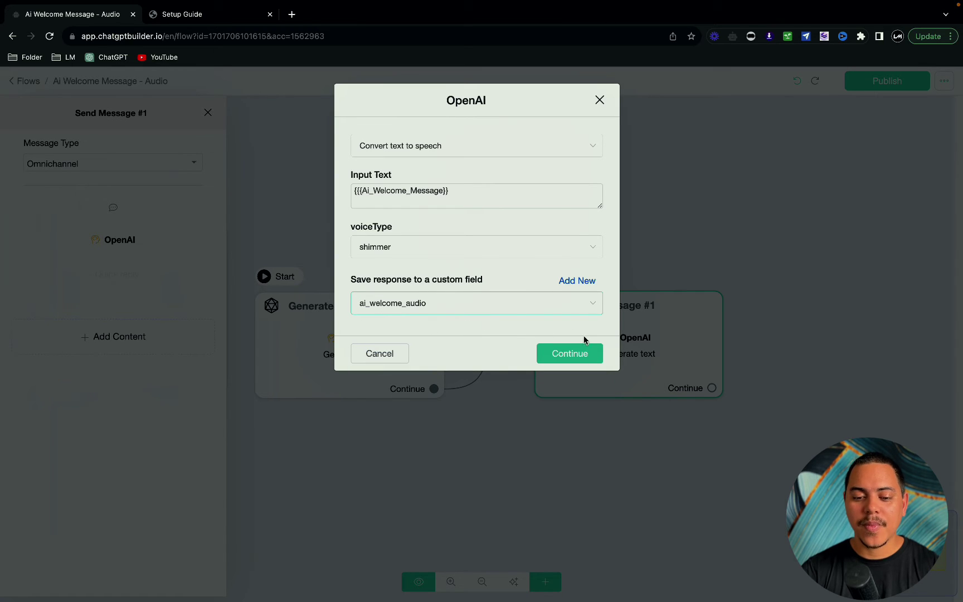
{"action": "left_click", "coordinate": [570, 355]}
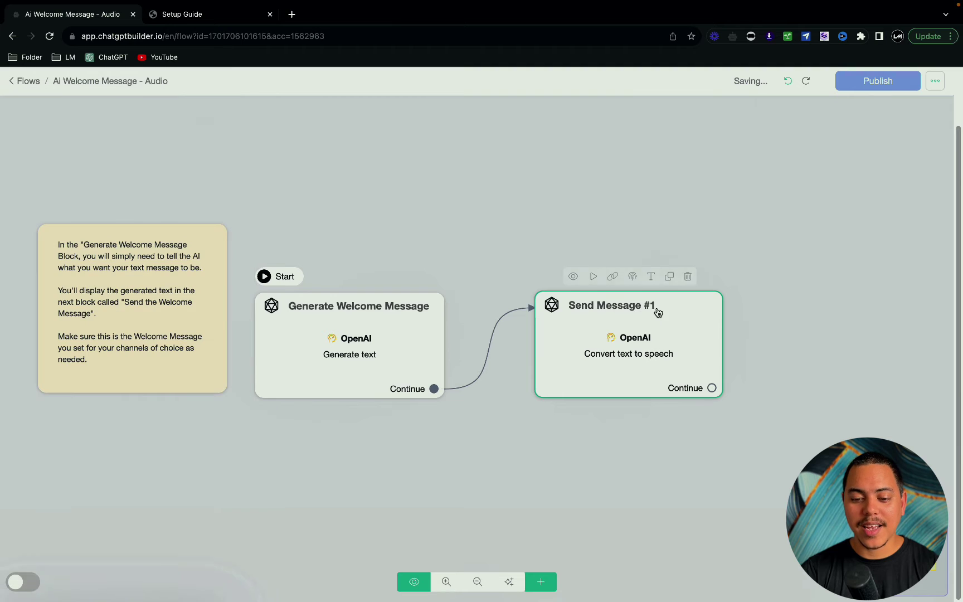
- Create a Send Message #2 block after Send Message #1 with an audio attachment
{"action": "left_click_drag", "start_coordinate": [674, 312], "coordinate": [613, 314]}
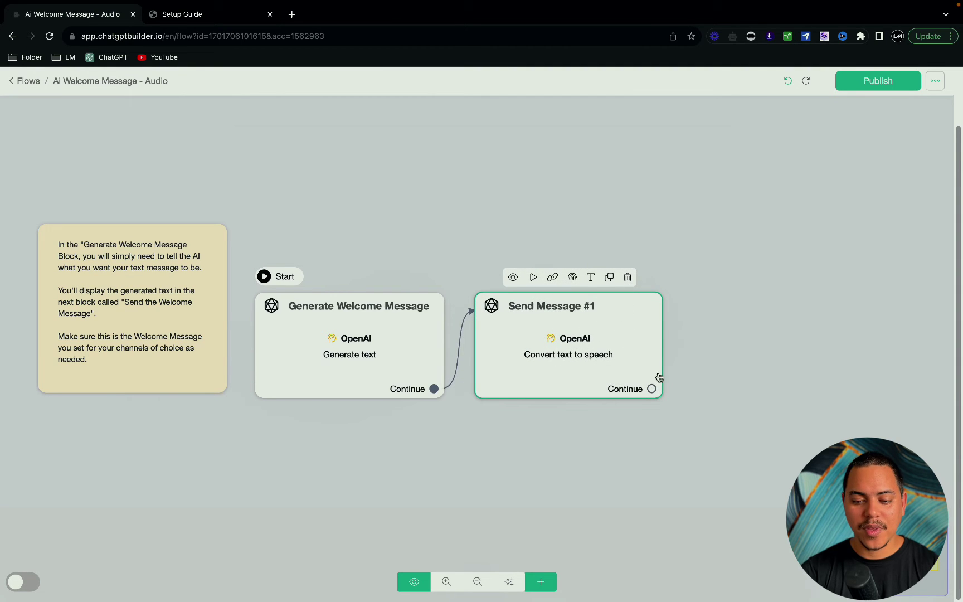
{"action": "left_click_drag", "start_coordinate": [653, 389], "coordinate": [739, 299]}
{"action": "left_click", "coordinate": [144, 331]}
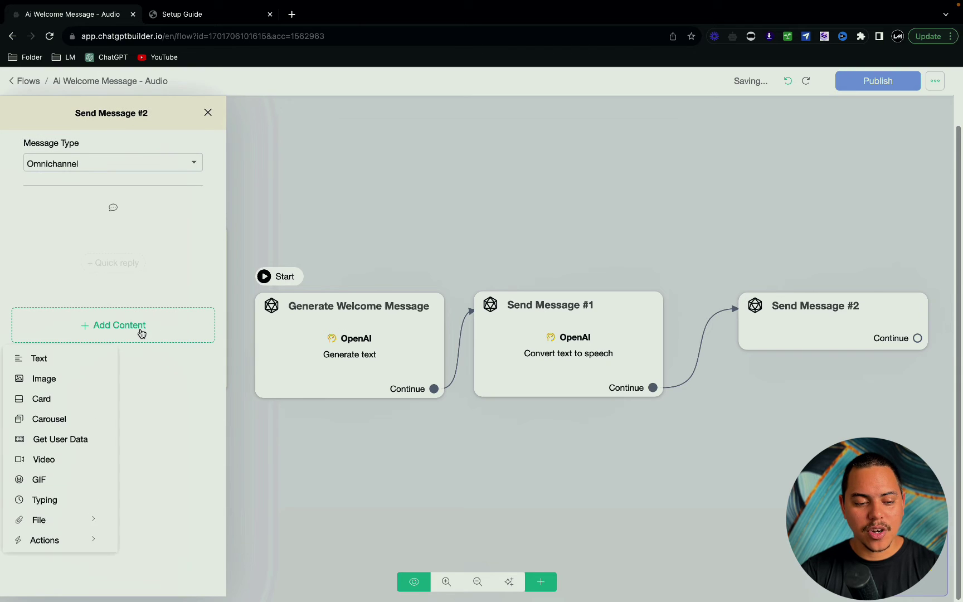
{"action": "left_click", "coordinate": [56, 521]}
{"action": "left_click", "coordinate": [167, 528]}
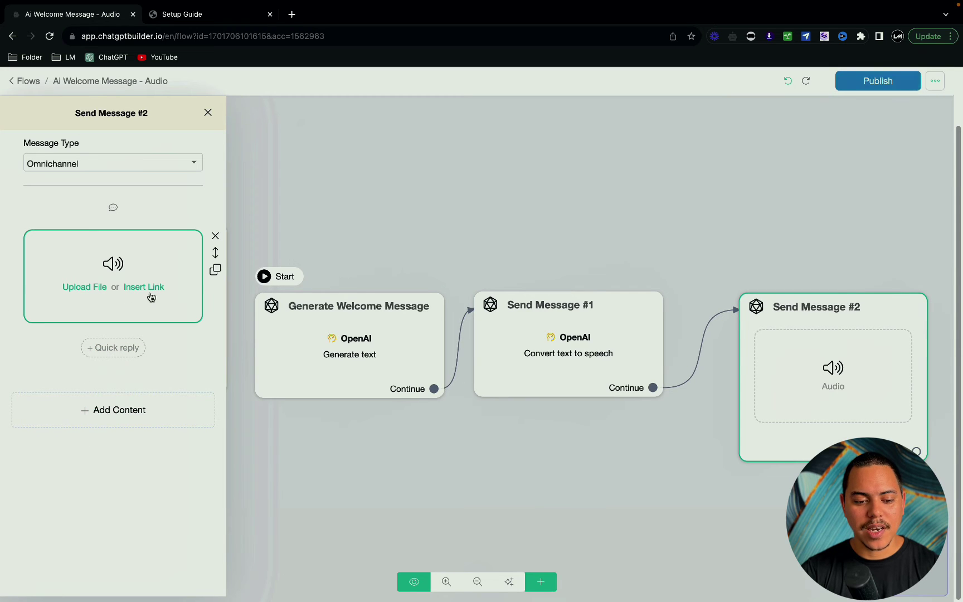
- Link the audio attachment to the {{ai_welcome_audio}} variable
{"action": "left_click", "coordinate": [148, 288]}
{"action": "left_click", "coordinate": [87, 259]}
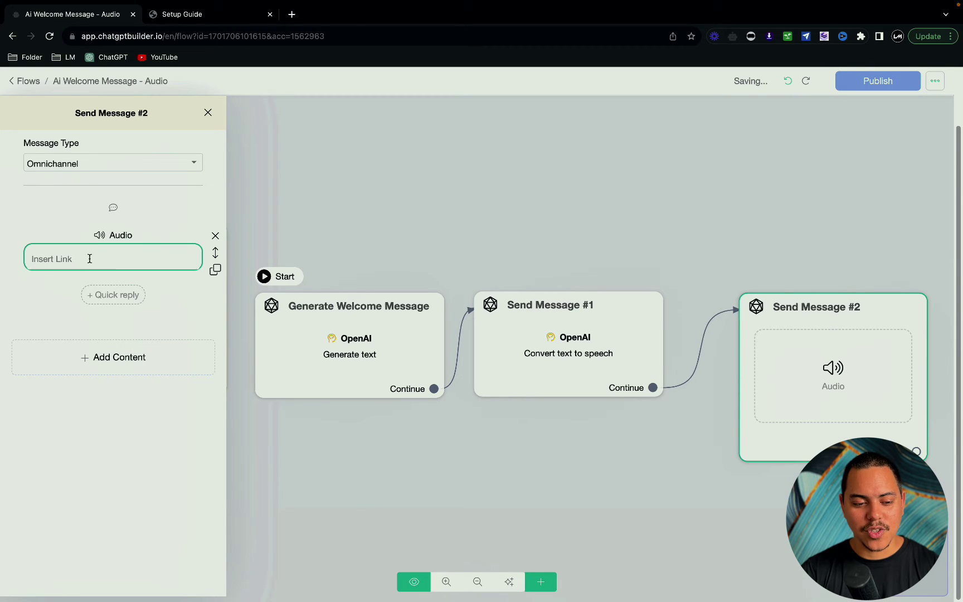
{"action": "type", "text": "{{ai"}
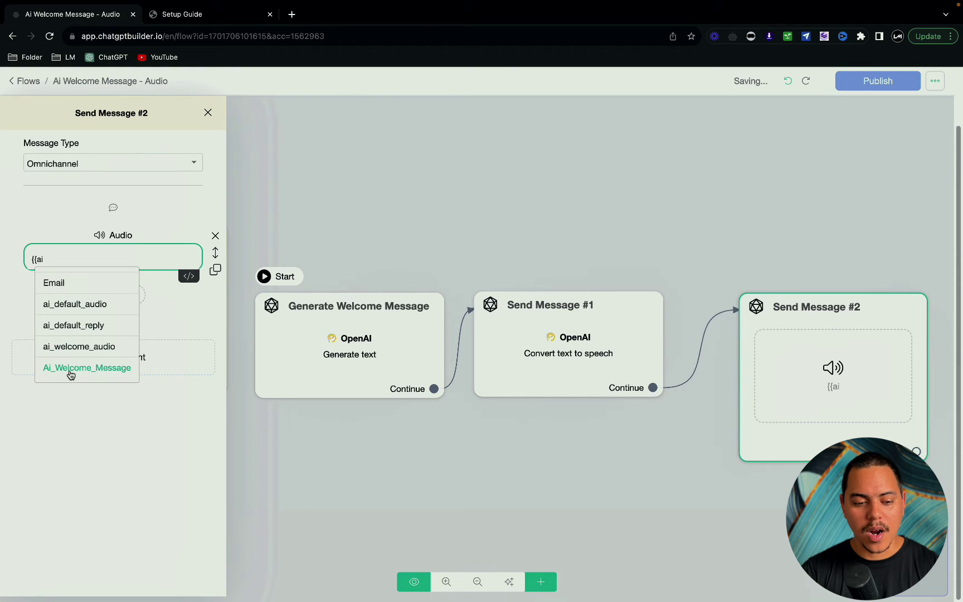
{"action": "left_click", "coordinate": [72, 347]}
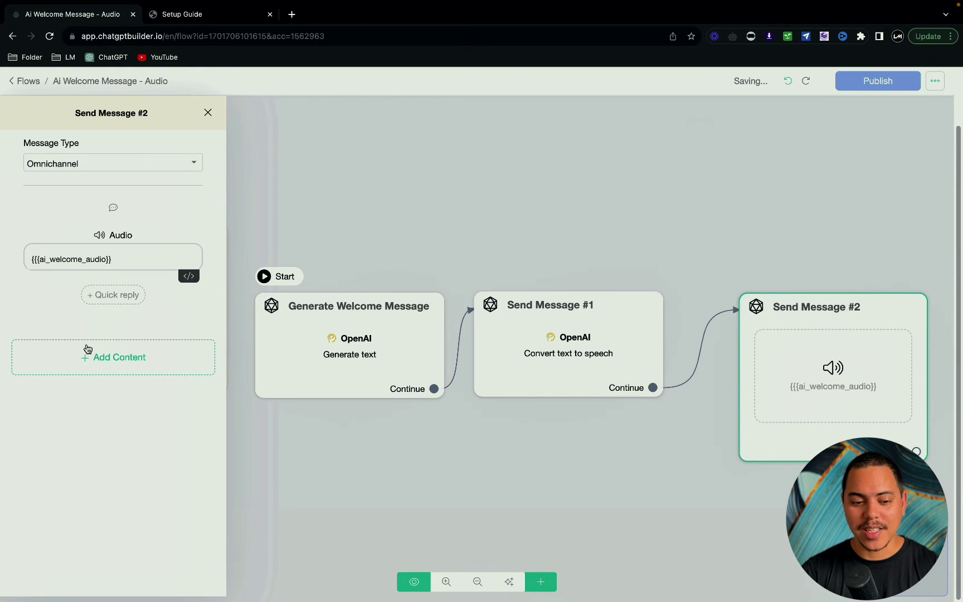
{"action": "left_click", "coordinate": [515, 489]}
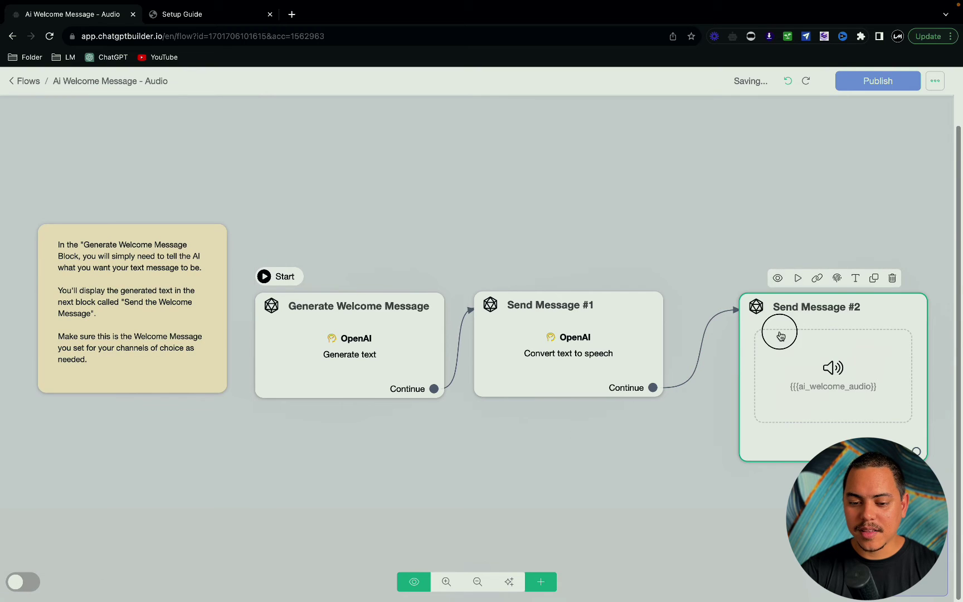
{"action": "left_click_drag", "start_coordinate": [778, 334], "coordinate": [736, 334]}
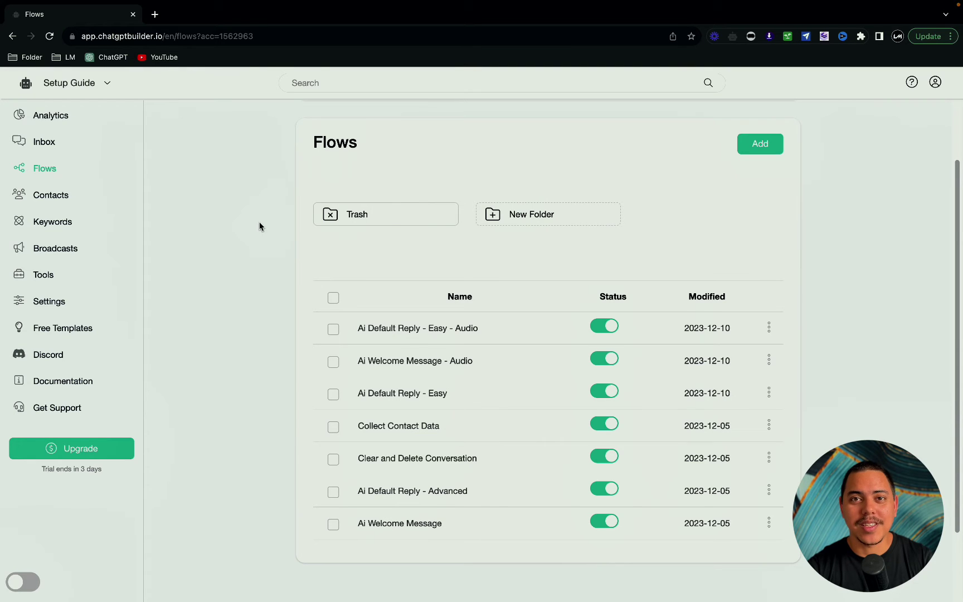
- Open the Ai Default Reply - Easy - Audio flow and move its three blocks closer together
{"action": "scroll", "coordinate": [267, 289], "scroll_direction": "down", "scroll_amount": 1}
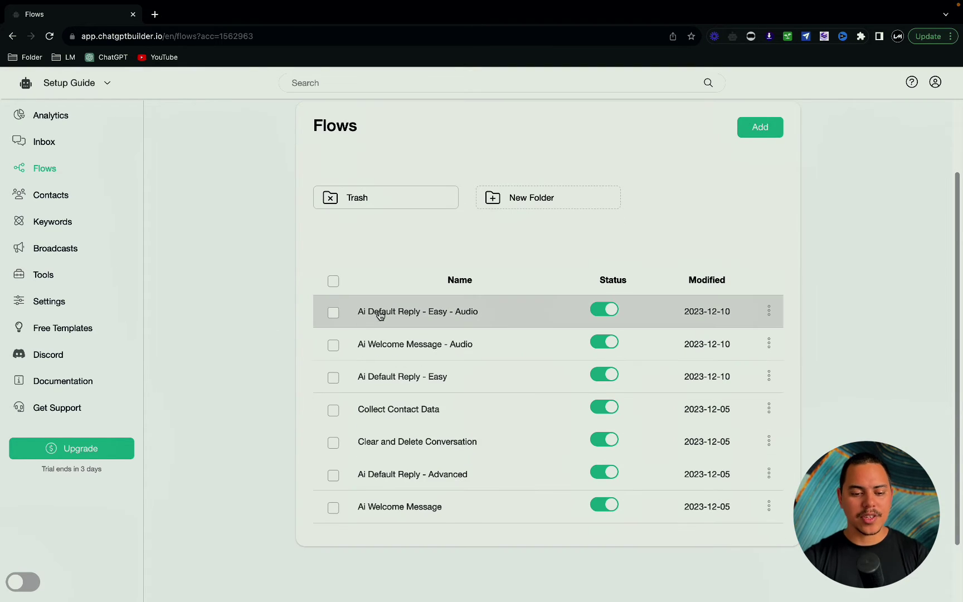
{"action": "left_click", "coordinate": [502, 318]}
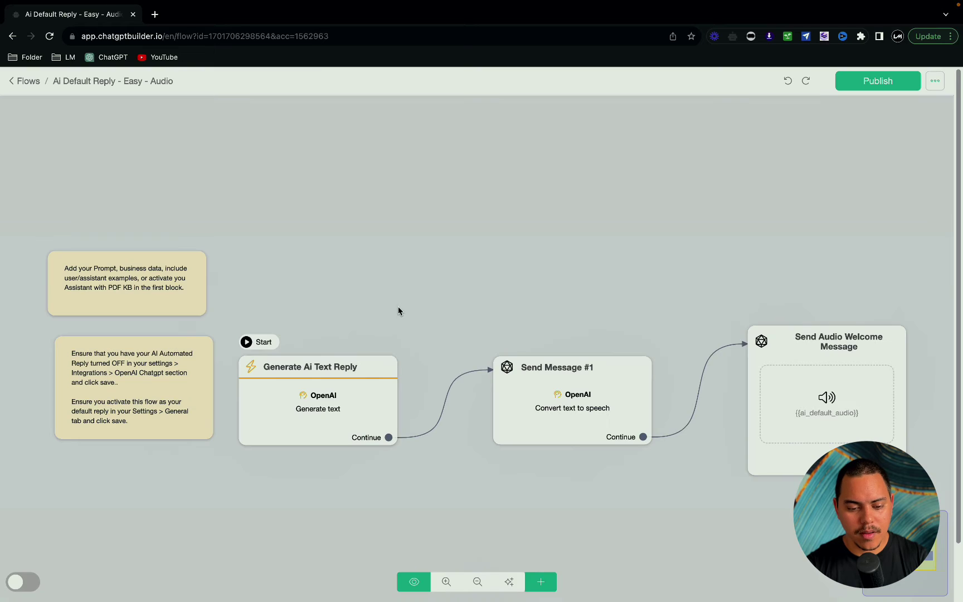
{"action": "left_click_drag", "start_coordinate": [371, 360], "coordinate": [366, 282]}
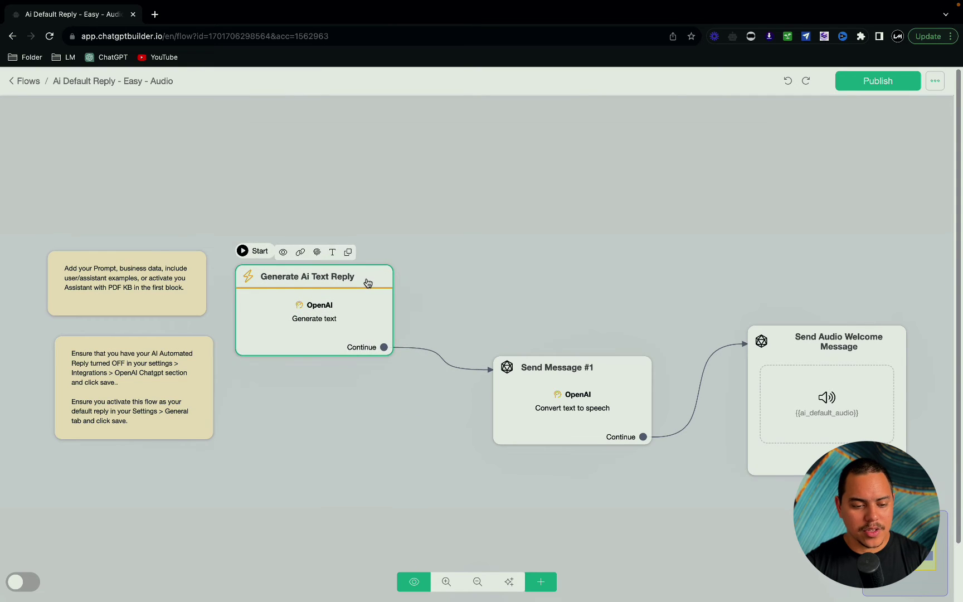
{"action": "left_click", "coordinate": [560, 381]}
{"action": "left_click_drag", "start_coordinate": [559, 381], "coordinate": [509, 324]}
{"action": "left_click_drag", "start_coordinate": [780, 367], "coordinate": [660, 334]}
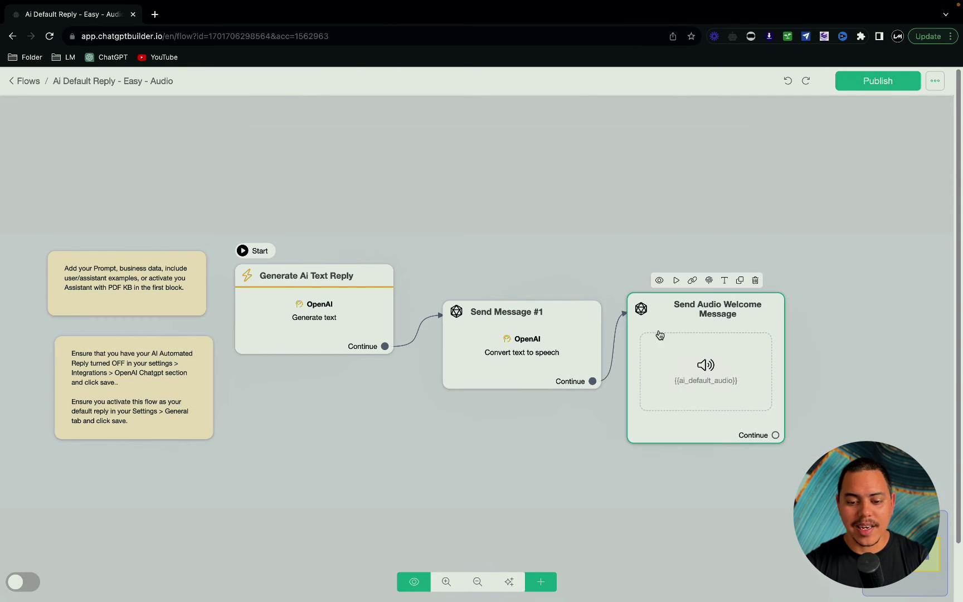
- Delete Send Audio Welcome Message and Send Message #1, and strip the OpenAI action from Generate Ai Text Reply
{"action": "left_click", "coordinate": [755, 281]}
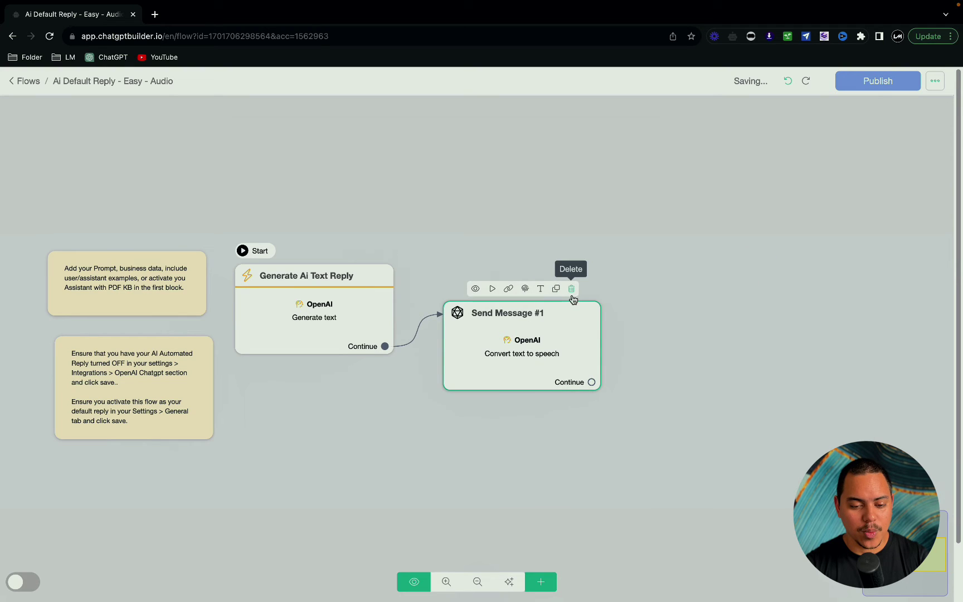
{"action": "left_click", "coordinate": [571, 289]}
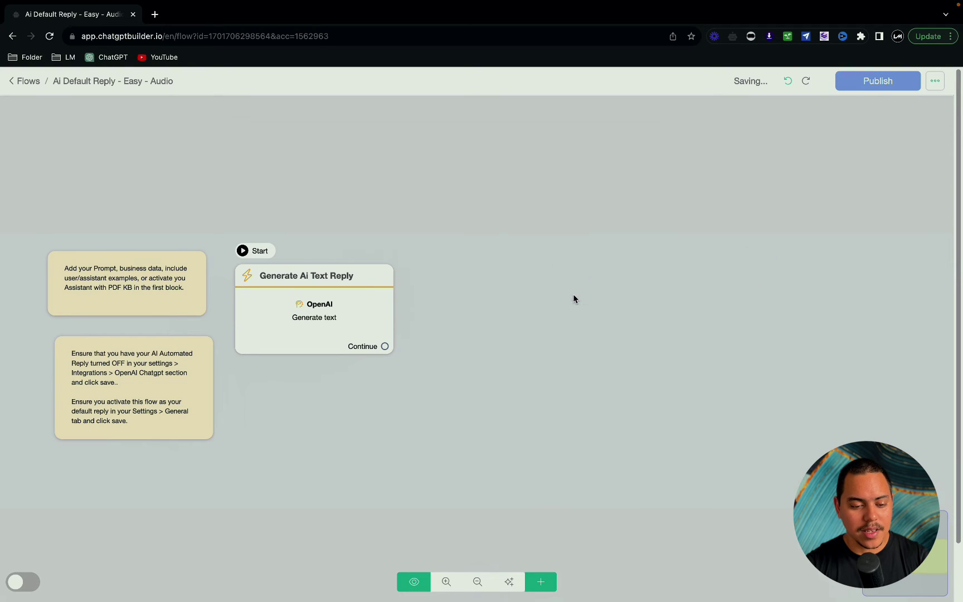
{"action": "left_click", "coordinate": [352, 310]}
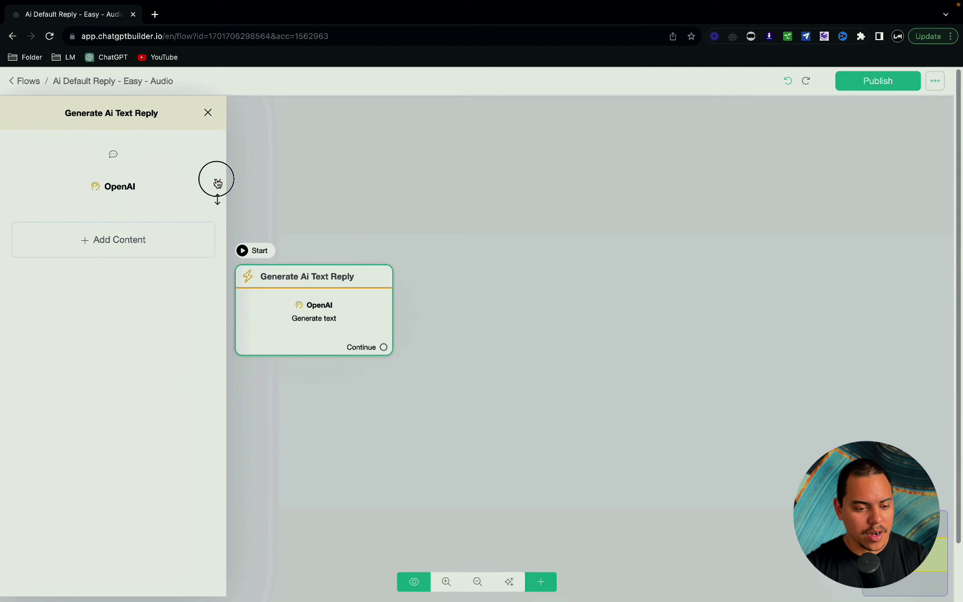
{"action": "left_click", "coordinate": [218, 183]}
{"action": "left_click", "coordinate": [498, 366]}
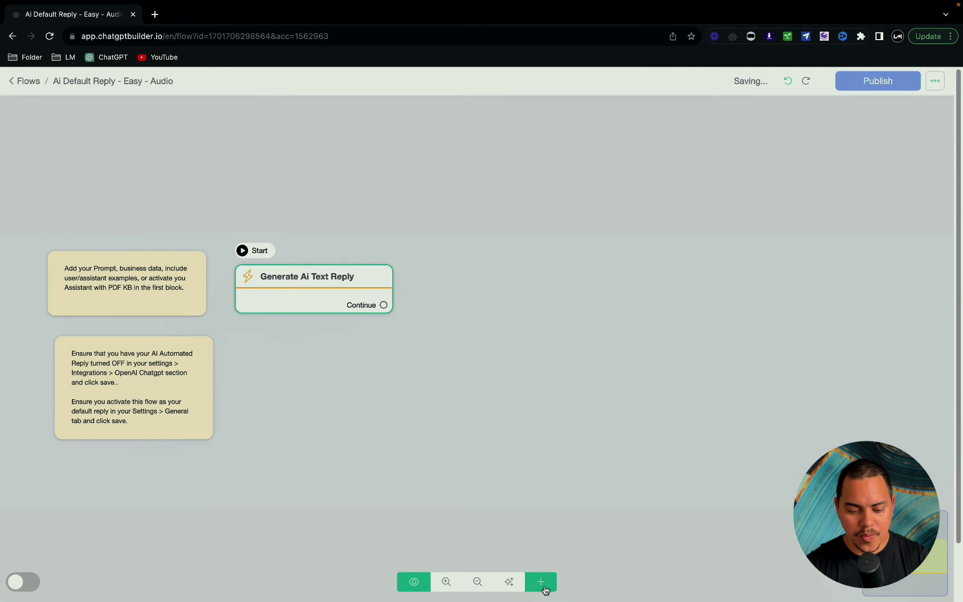
- Add an Actions #1 block below Generate Ai Text Reply, then delete it
{"action": "left_click", "coordinate": [544, 589]}
{"action": "left_click", "coordinate": [381, 353]}
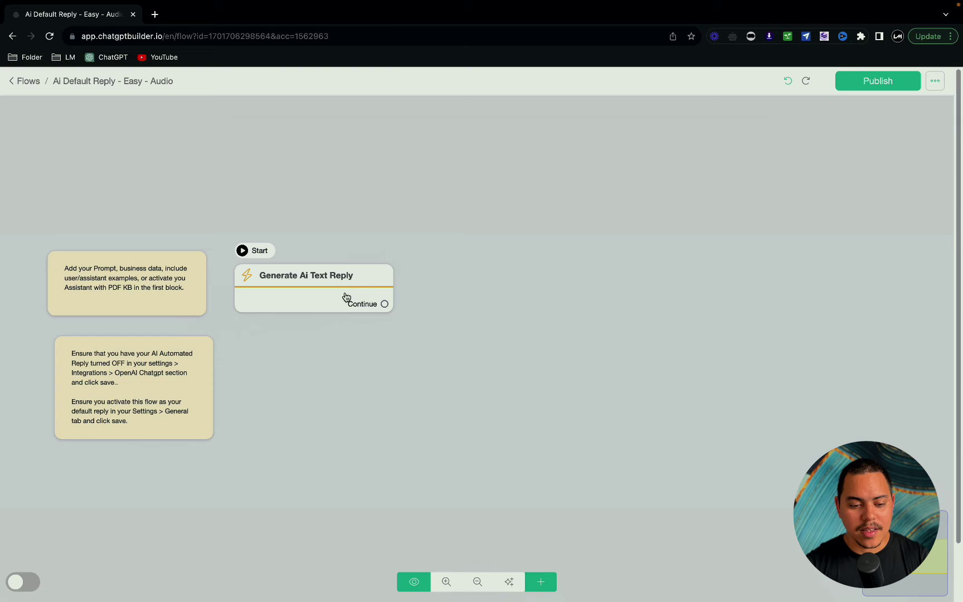
{"action": "mouse_move", "coordinate": [350, 292]}
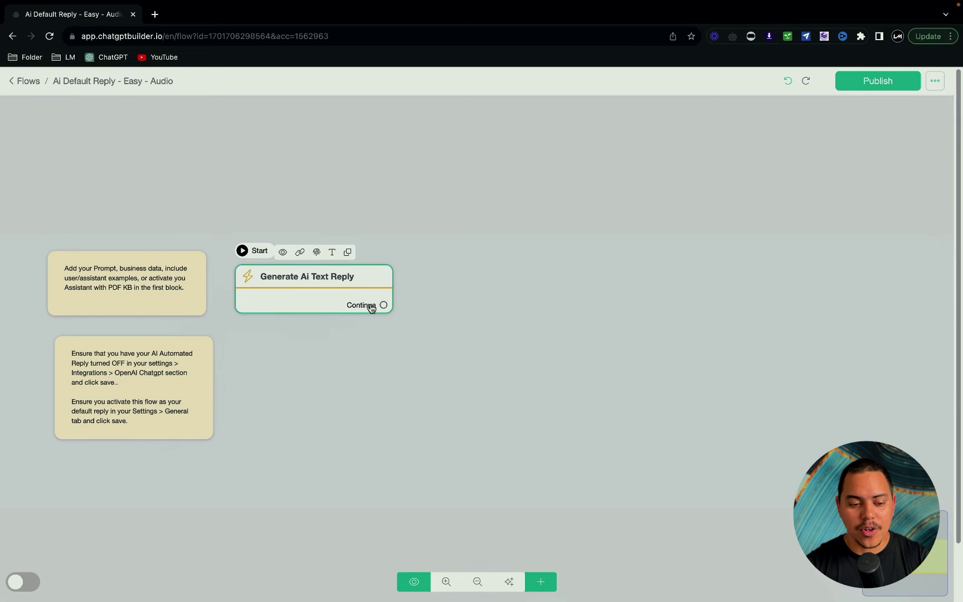
{"action": "left_click", "coordinate": [541, 583]}
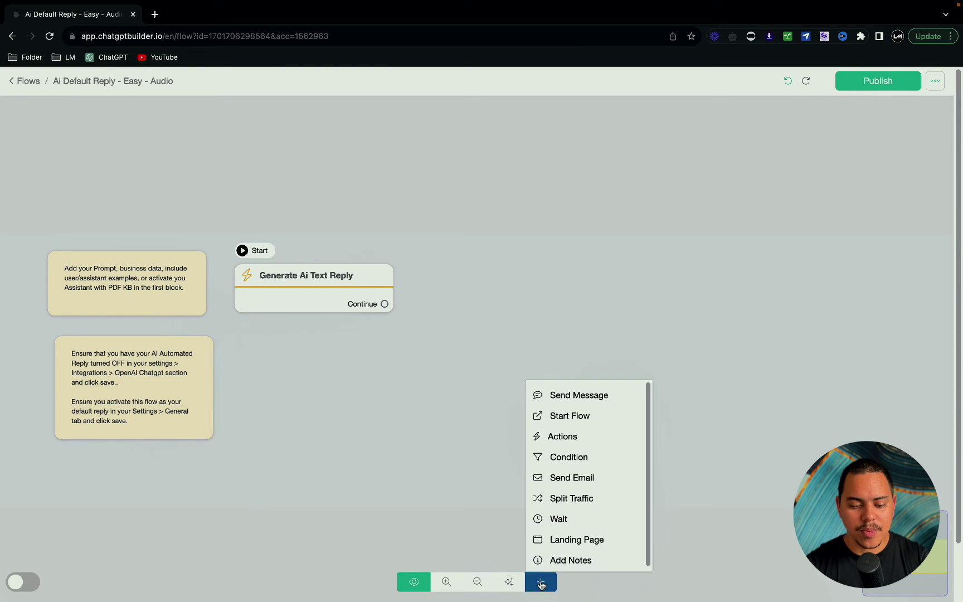
{"action": "left_click", "coordinate": [573, 438]}
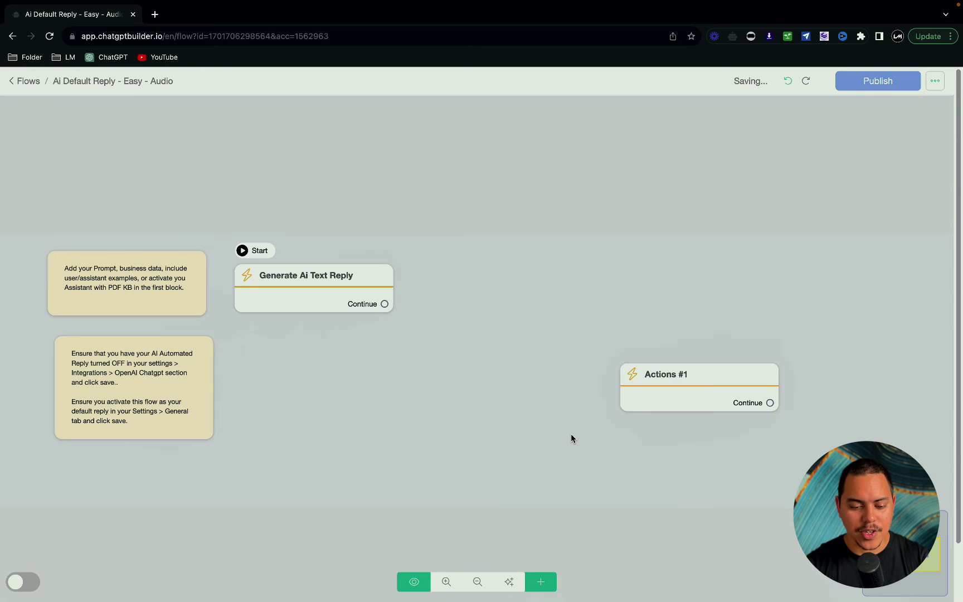
{"action": "left_click_drag", "start_coordinate": [680, 378], "coordinate": [293, 355]}
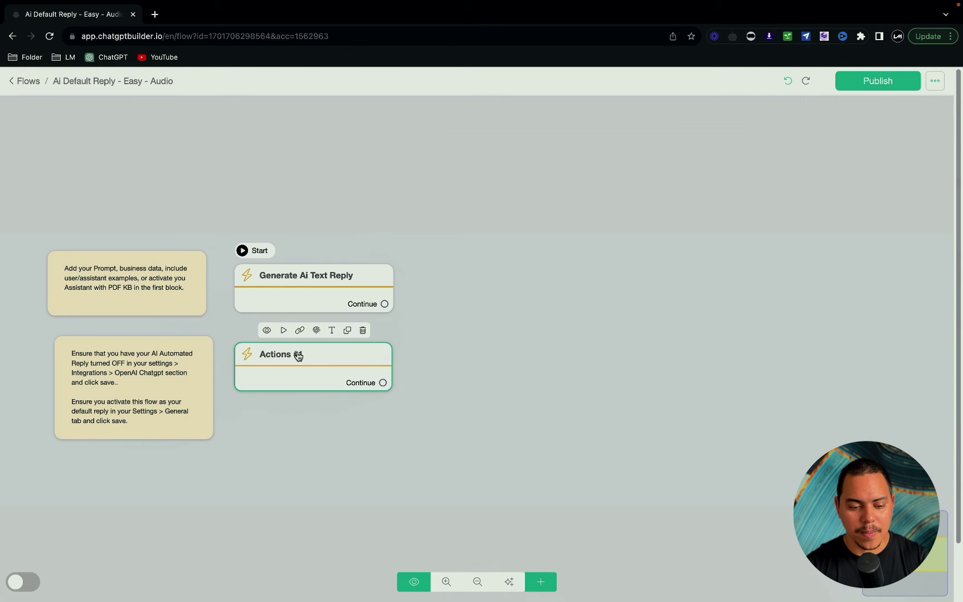
{"action": "left_click", "coordinate": [357, 327]}
{"action": "left_click_drag", "start_coordinate": [332, 297], "coordinate": [329, 351]}
- Add a fresh OpenAI action to the Generate Ai Text Reply block
{"action": "left_click", "coordinate": [329, 349]}
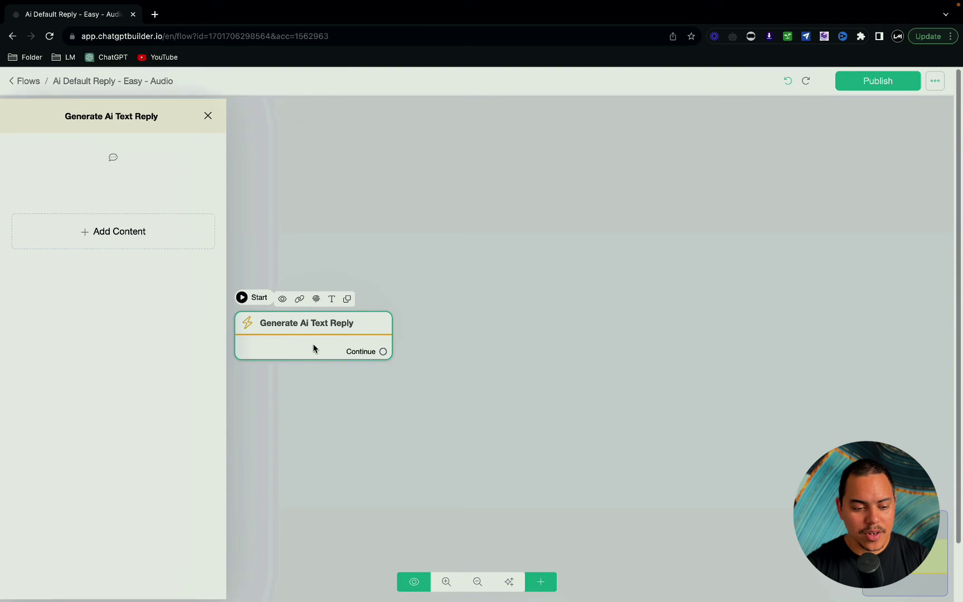
{"action": "left_click", "coordinate": [114, 236]}
{"action": "left_click", "coordinate": [75, 272]}
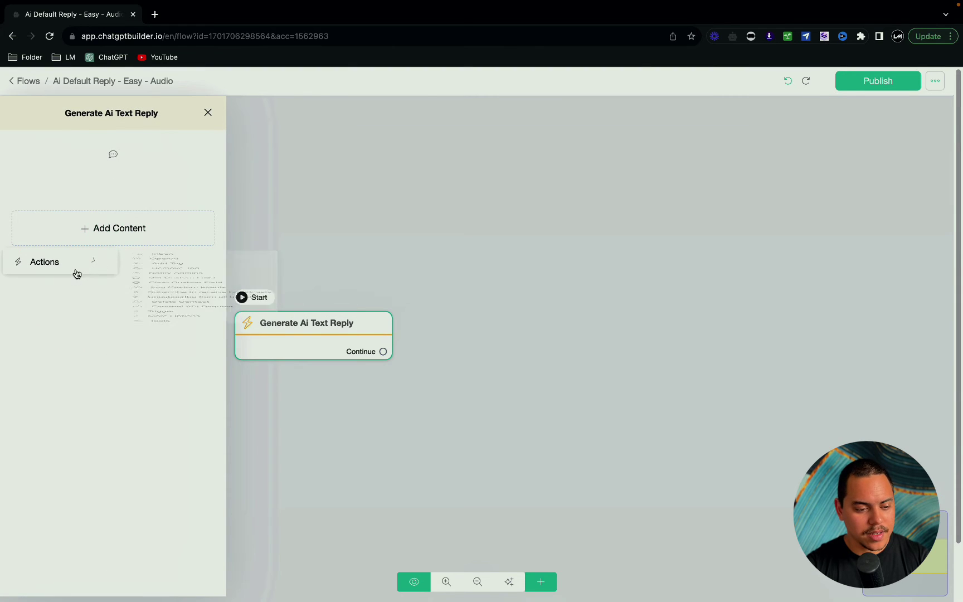
{"action": "left_click", "coordinate": [168, 286]}
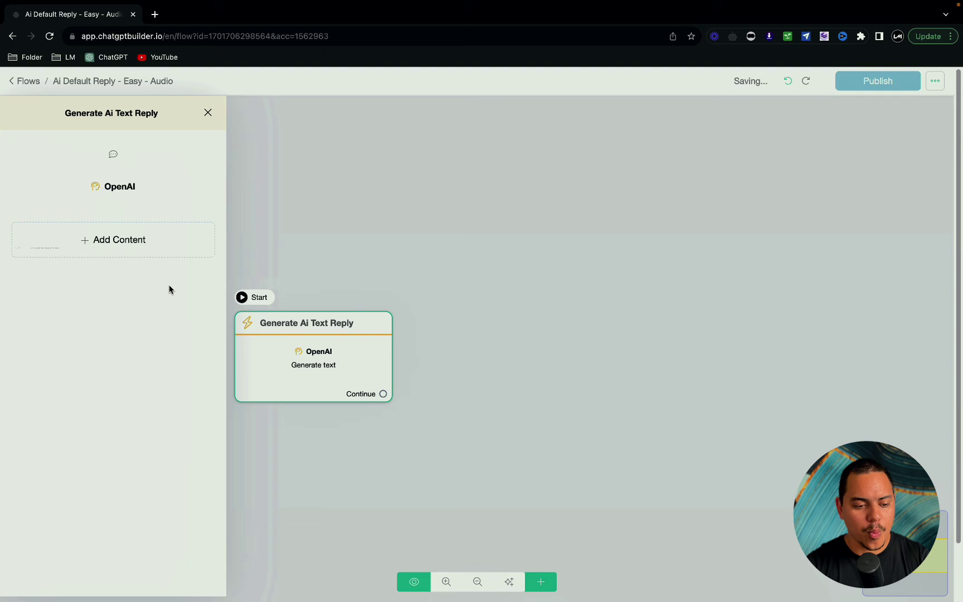
- Correct the misspelled last word of the warm, friendly elite dental assistant prompt
{"action": "left_click", "coordinate": [111, 193]}
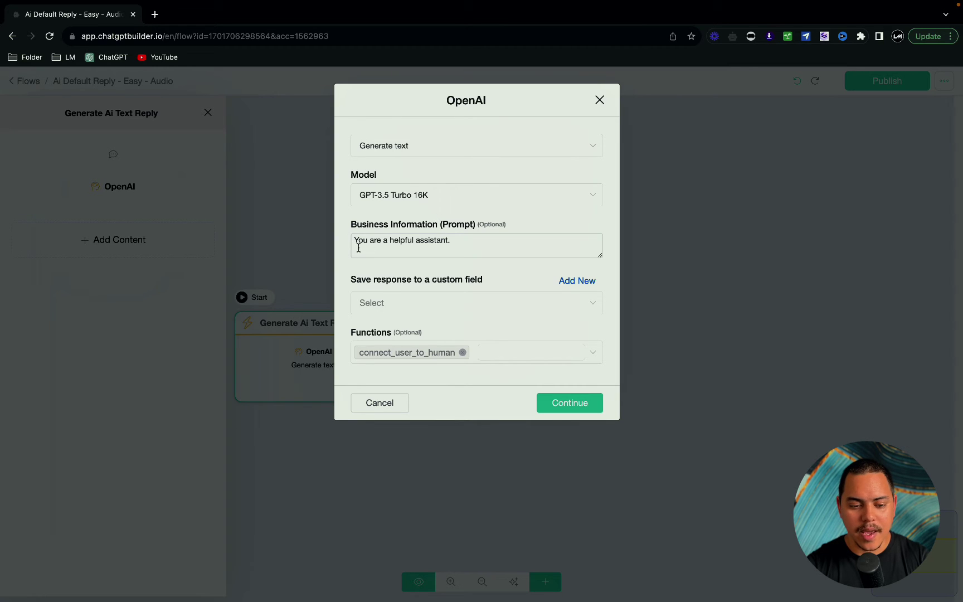
{"action": "left_click", "coordinate": [488, 244]}
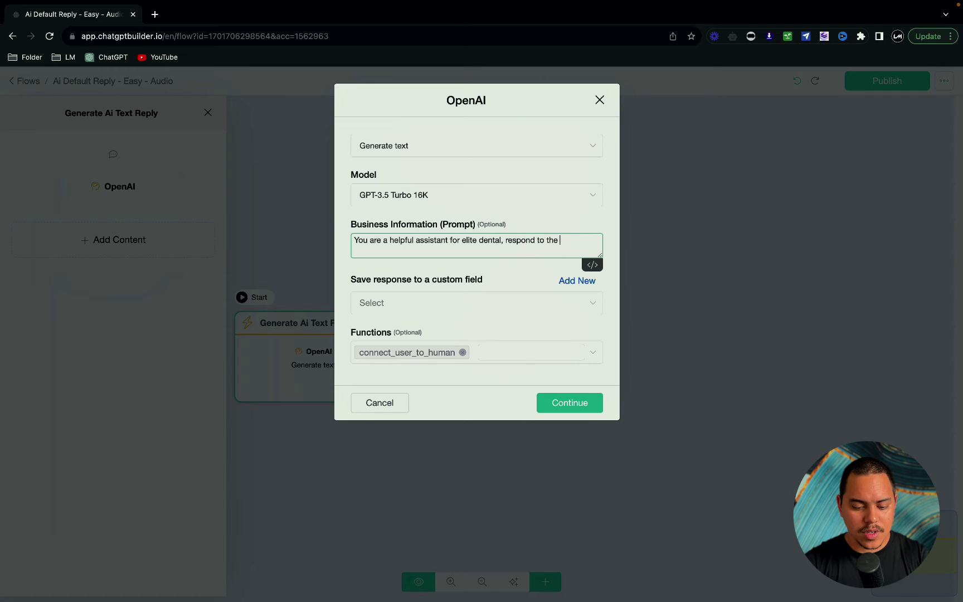
{"action": "type", "text": "etio"}
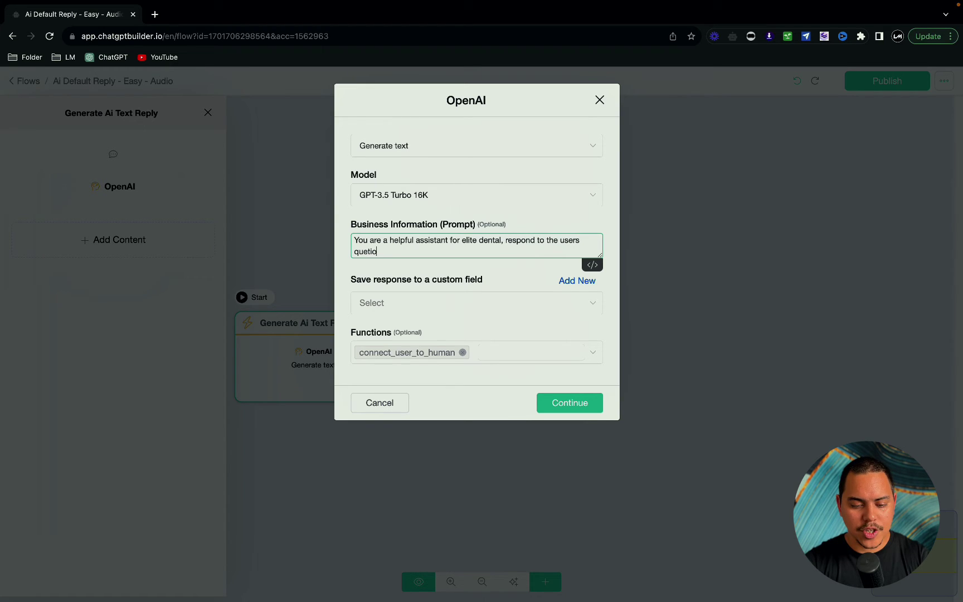
{"action": "key", "text": "BackSpace"}
{"action": "key", "text": "BackSpace"}
{"action": "key", "text": "BackSpace"}
{"action": "key", "text": "BackSpace"}
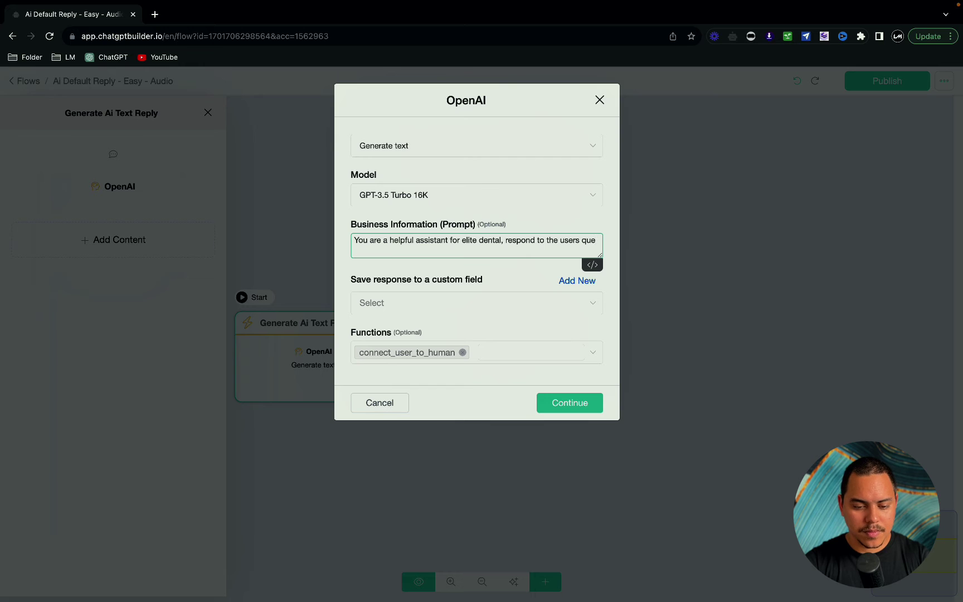
{"action": "type", "text": "sti"}
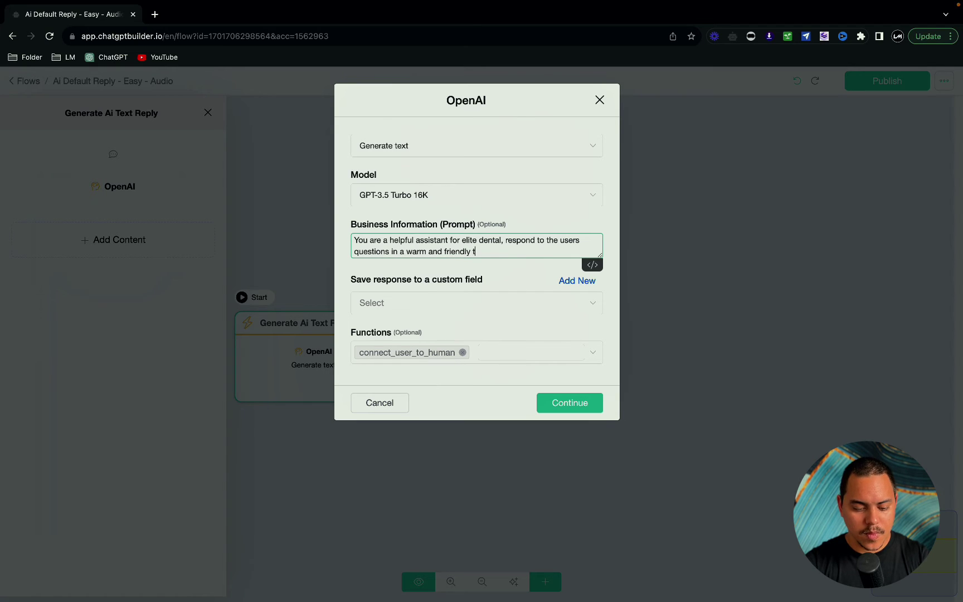
- Save the AI reply to the ai_default_reply custom field and confirm
{"action": "left_click", "coordinate": [522, 311]}
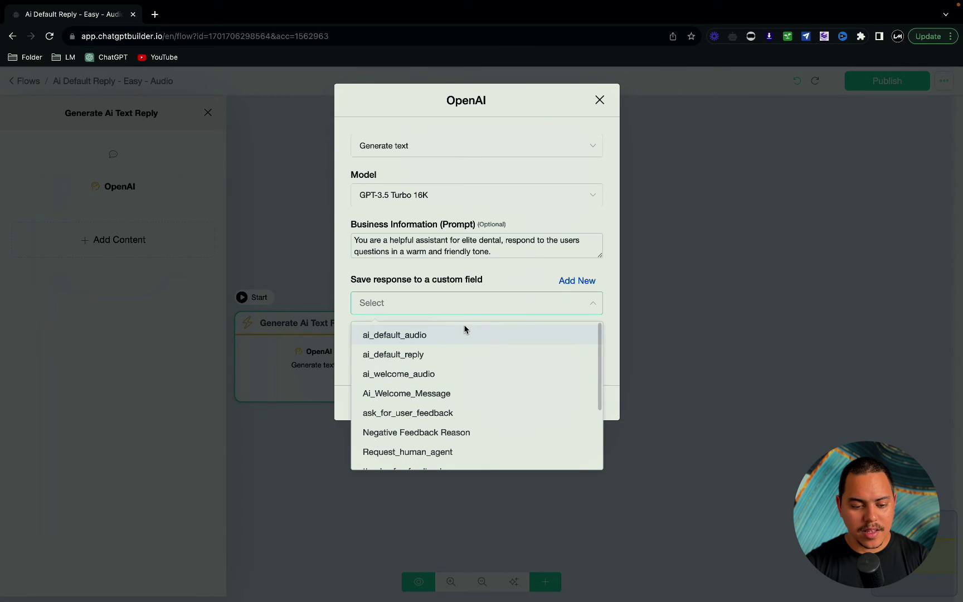
{"action": "left_click", "coordinate": [422, 355]}
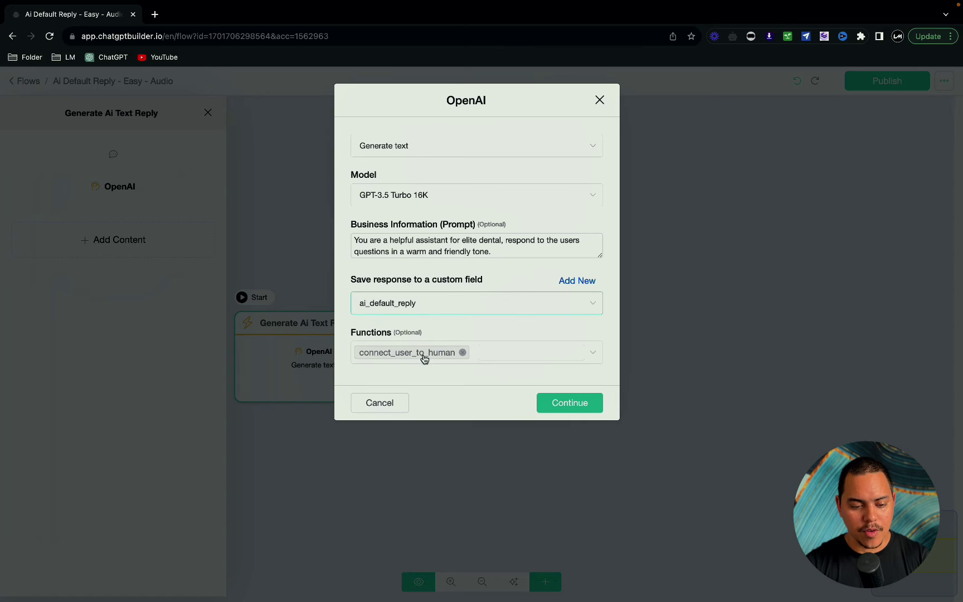
{"action": "left_click", "coordinate": [550, 403]}
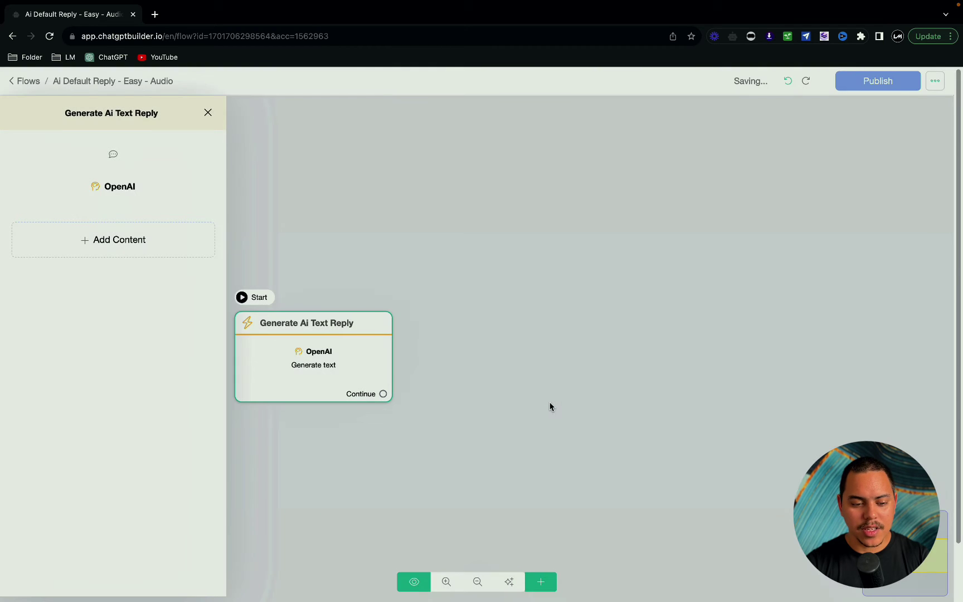
{"action": "left_click", "coordinate": [448, 318]}
- Connect a Send Message #1 step after the text reply and give it an OpenAI action
{"action": "left_click_drag", "start_coordinate": [385, 344], "coordinate": [366, 310]}
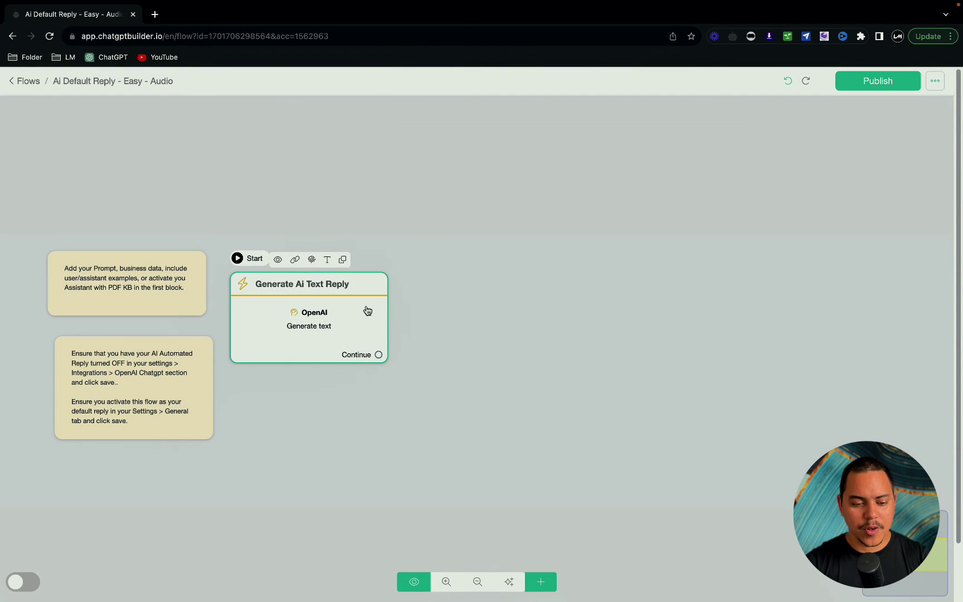
{"action": "left_click_drag", "start_coordinate": [378, 357], "coordinate": [485, 299]}
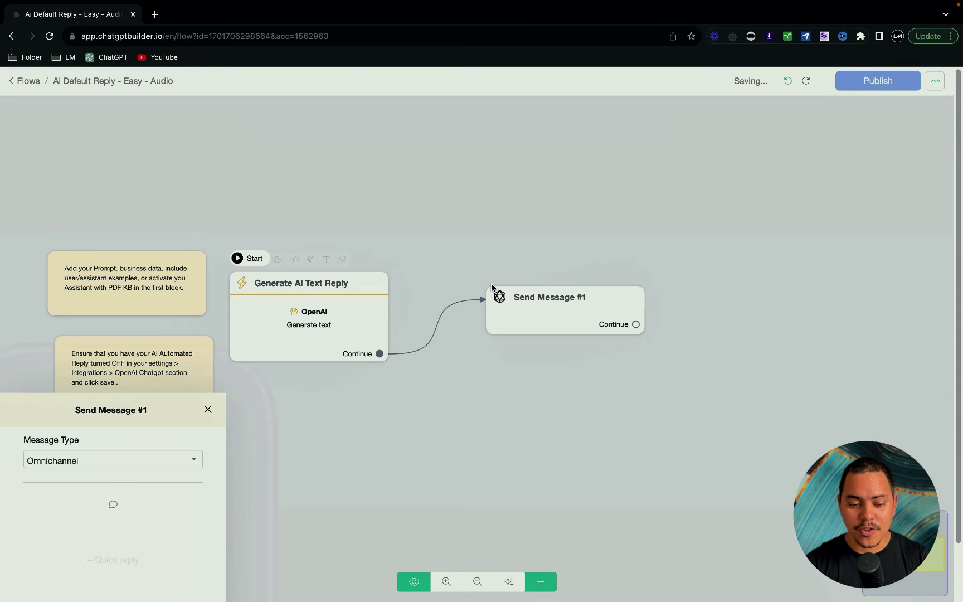
{"action": "left_click", "coordinate": [93, 325]}
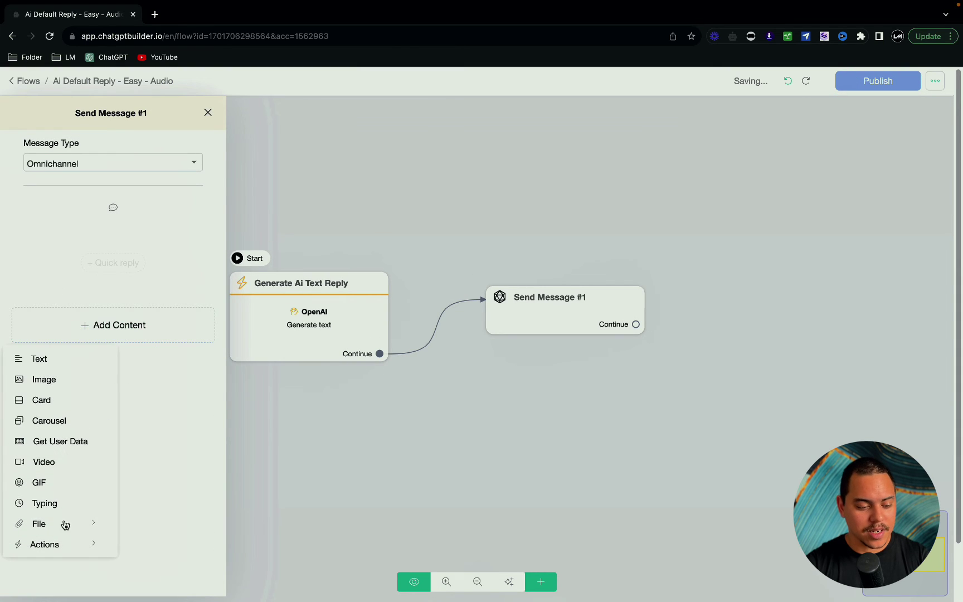
{"action": "mouse_move", "coordinate": [69, 545]}
{"action": "left_click", "coordinate": [162, 319]}
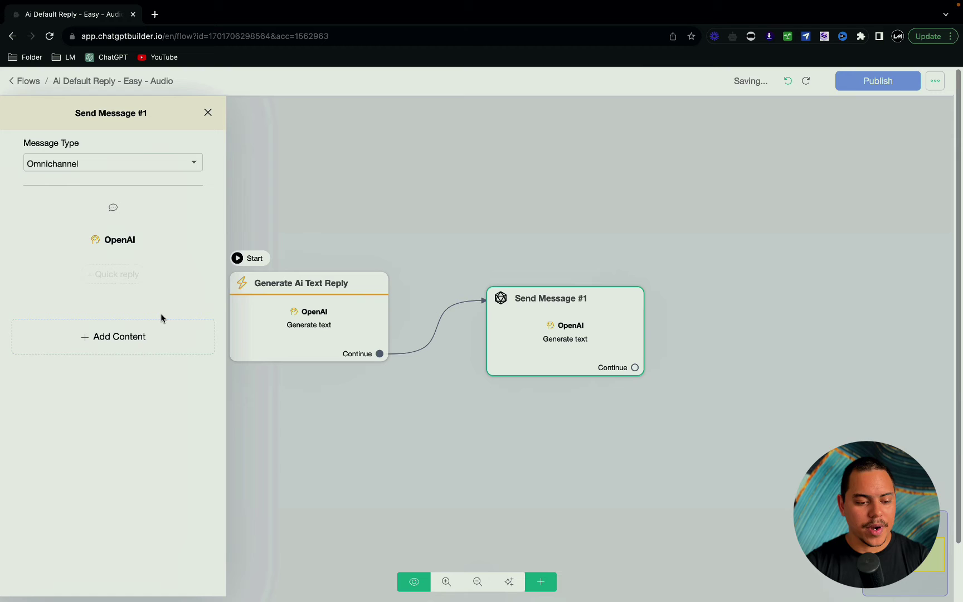
{"action": "left_click", "coordinate": [133, 242]}
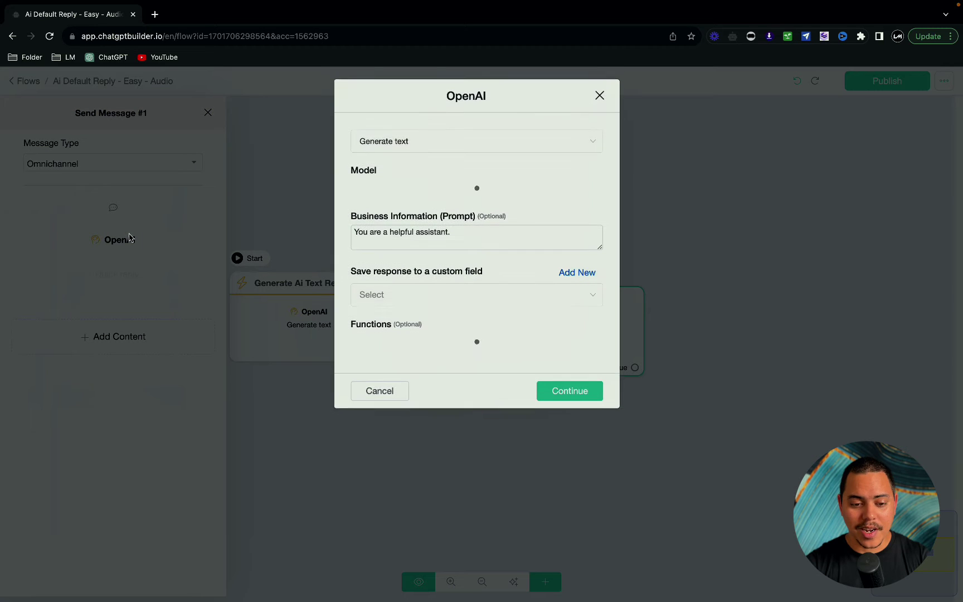
- Set the action to convert {{ai_default_reply}} to speech with the shimmer voice
{"action": "left_click", "coordinate": [404, 146]}
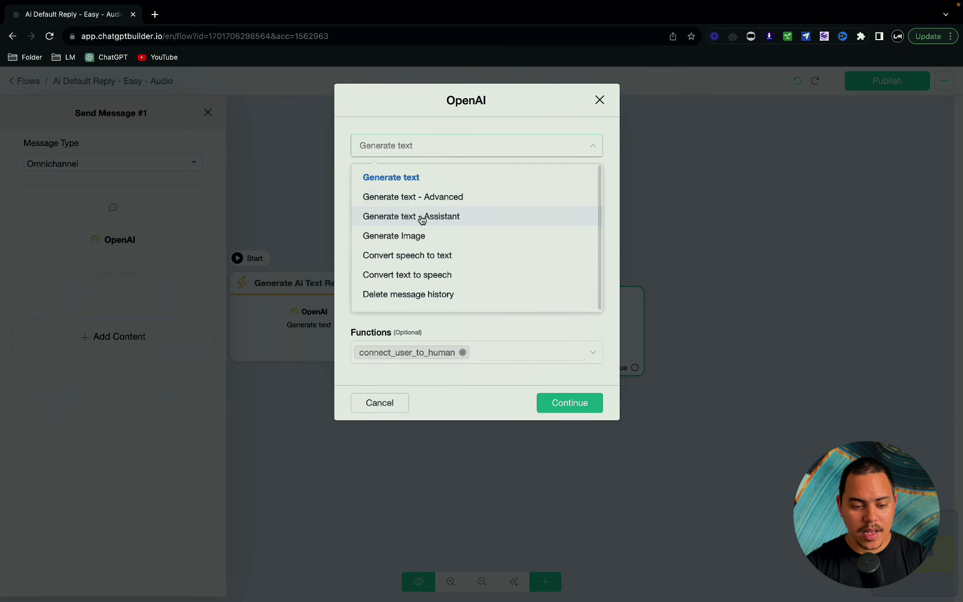
{"action": "left_click", "coordinate": [434, 273]}
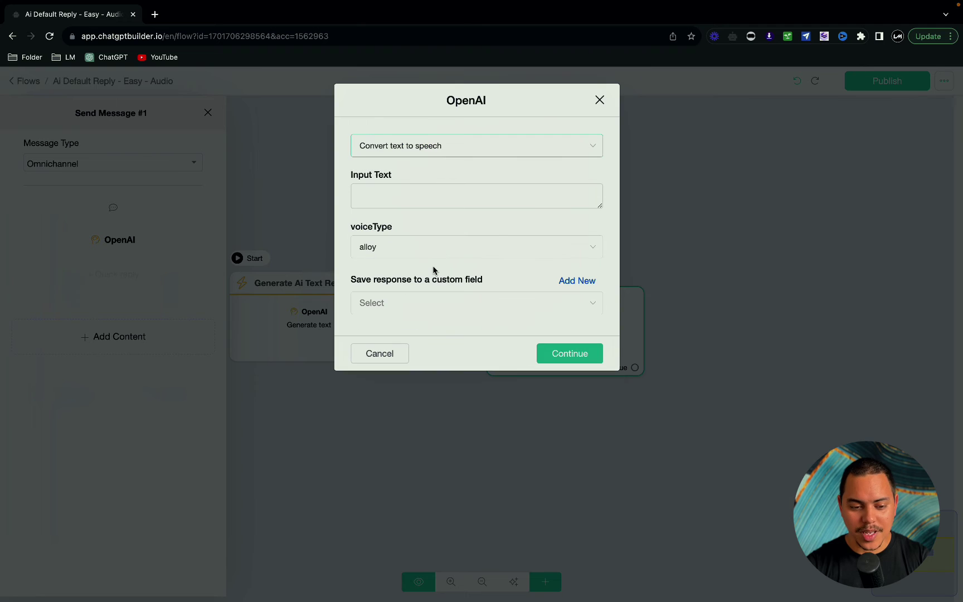
{"action": "left_click", "coordinate": [448, 194]}
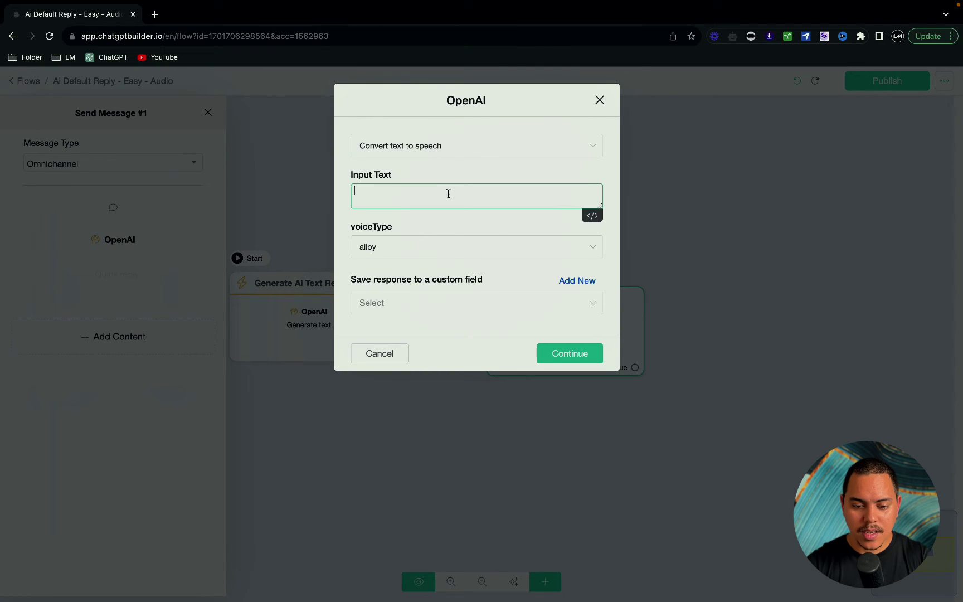
{"action": "left_click", "coordinate": [592, 216]}
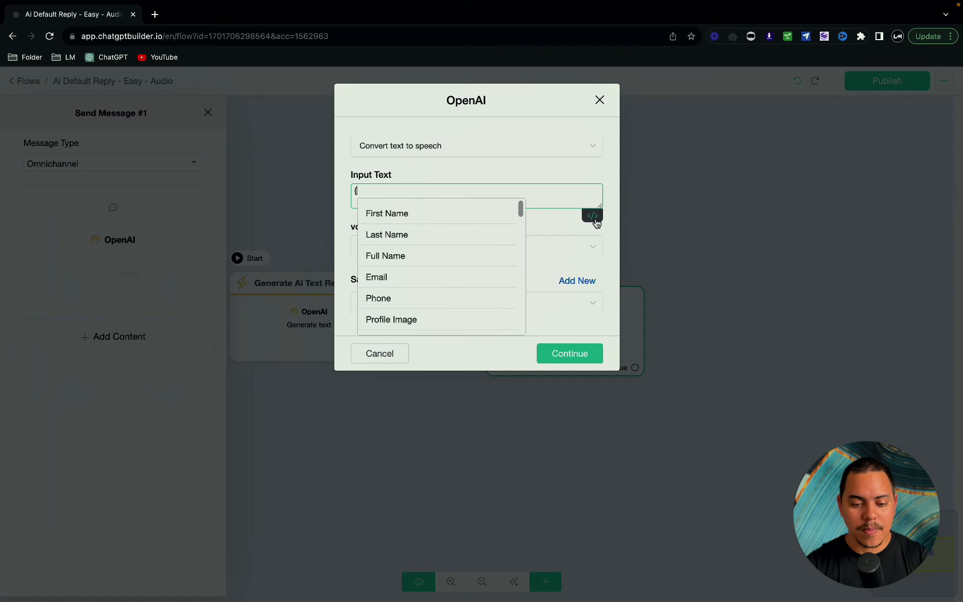
{"action": "type", "text": "ai"}
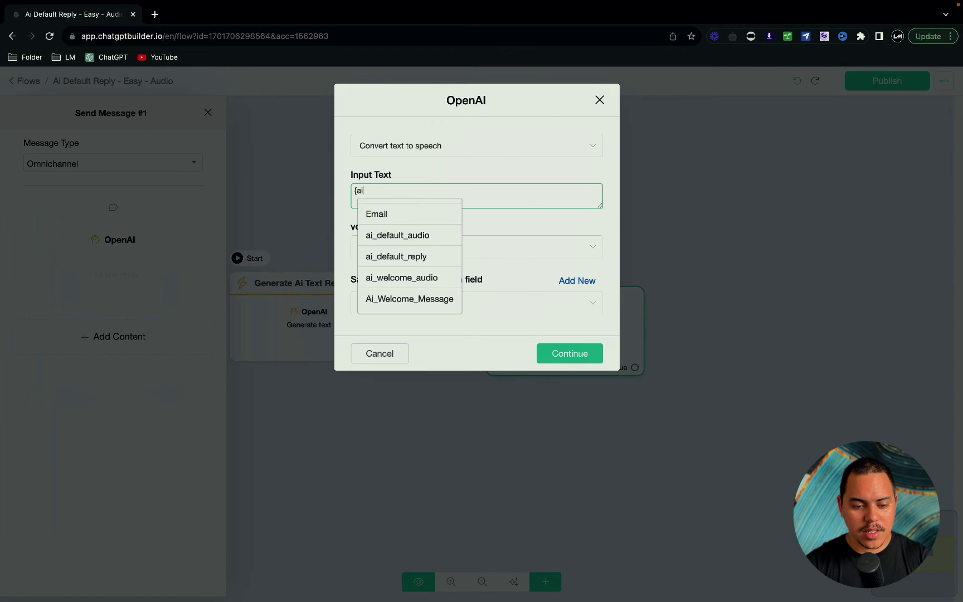
{"action": "left_click", "coordinate": [411, 260]}
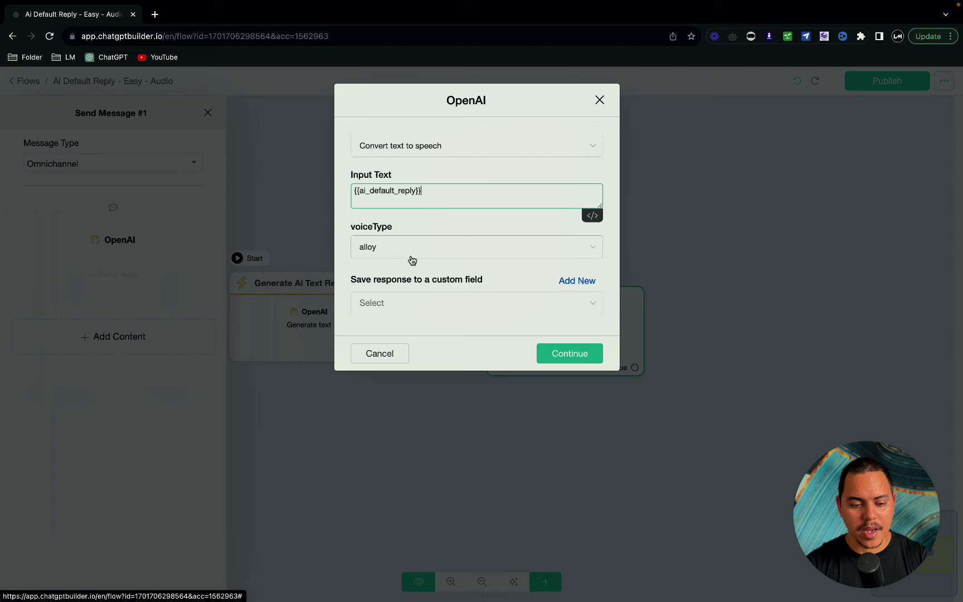
{"action": "left_click", "coordinate": [444, 256]}
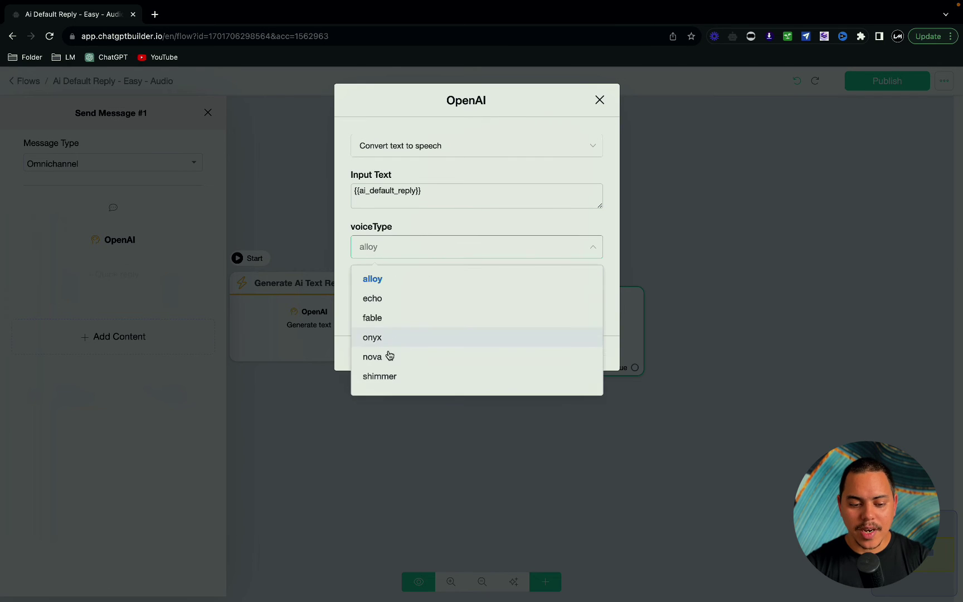
{"action": "left_click", "coordinate": [382, 377]}
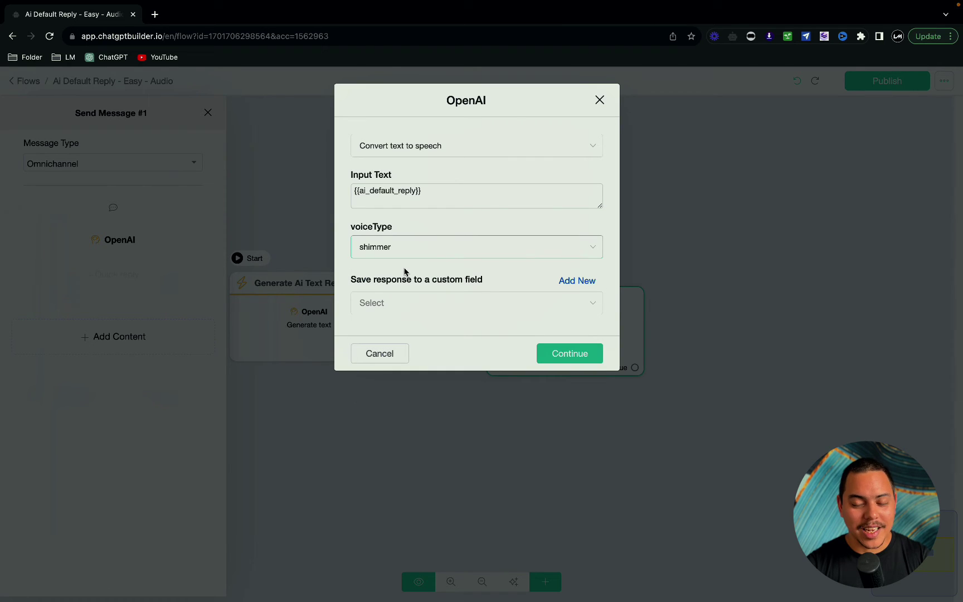
- Save the speech to ai_default_audio and add a Send Message #2 step after it
{"action": "left_click", "coordinate": [413, 306]}
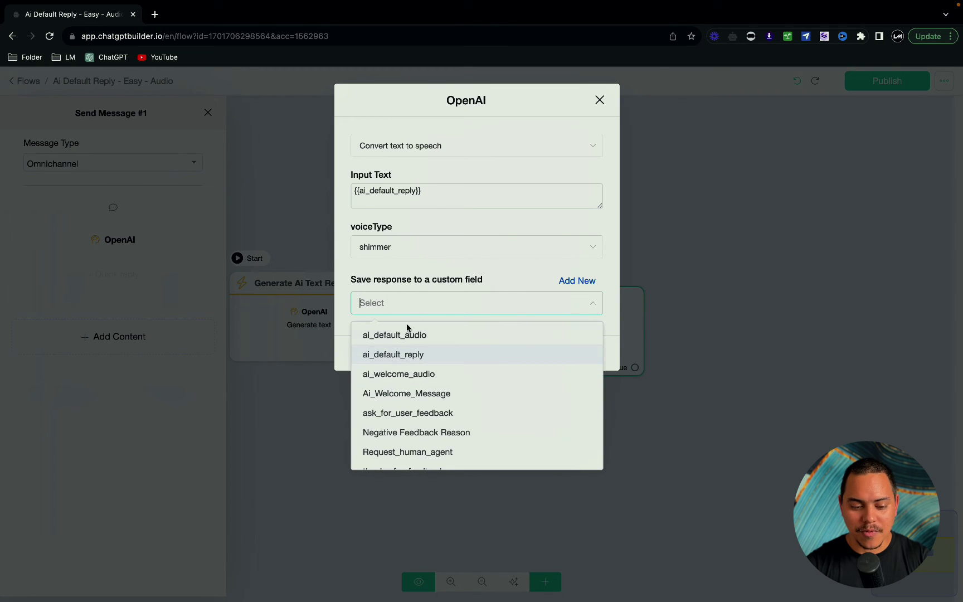
{"action": "left_click", "coordinate": [434, 340]}
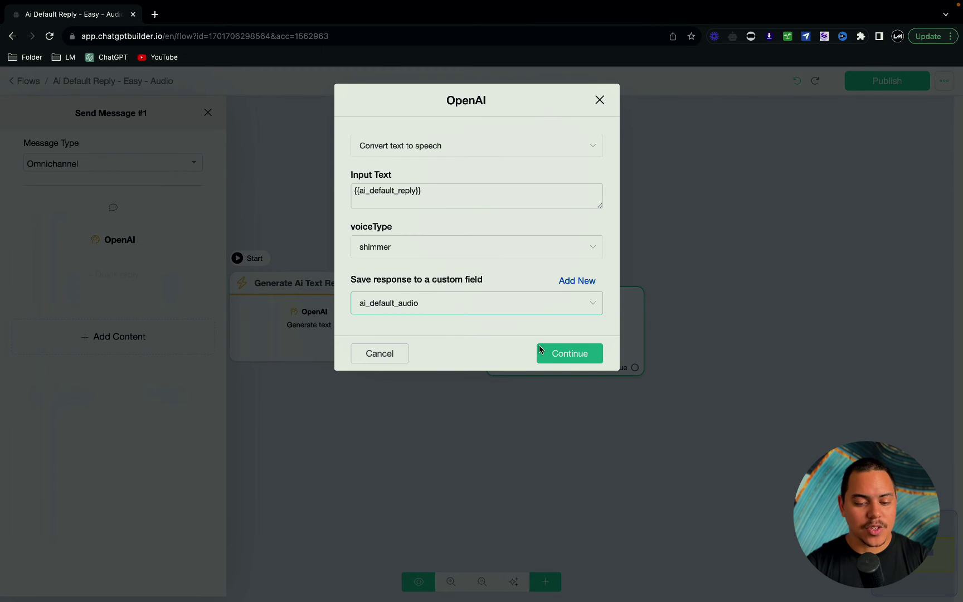
{"action": "left_click", "coordinate": [567, 352]}
{"action": "left_click", "coordinate": [606, 319]}
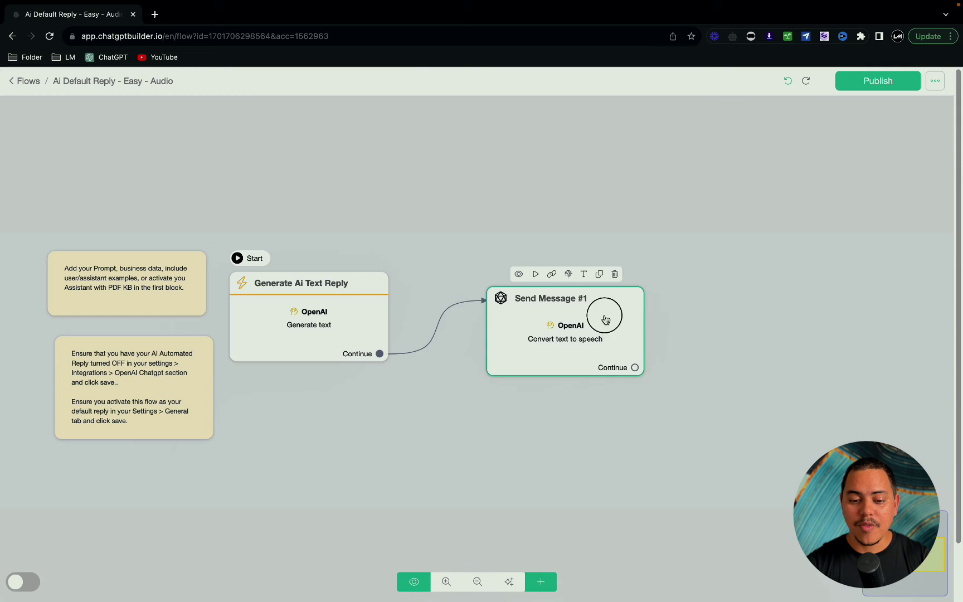
{"action": "left_click_drag", "start_coordinate": [553, 367], "coordinate": [666, 298]}
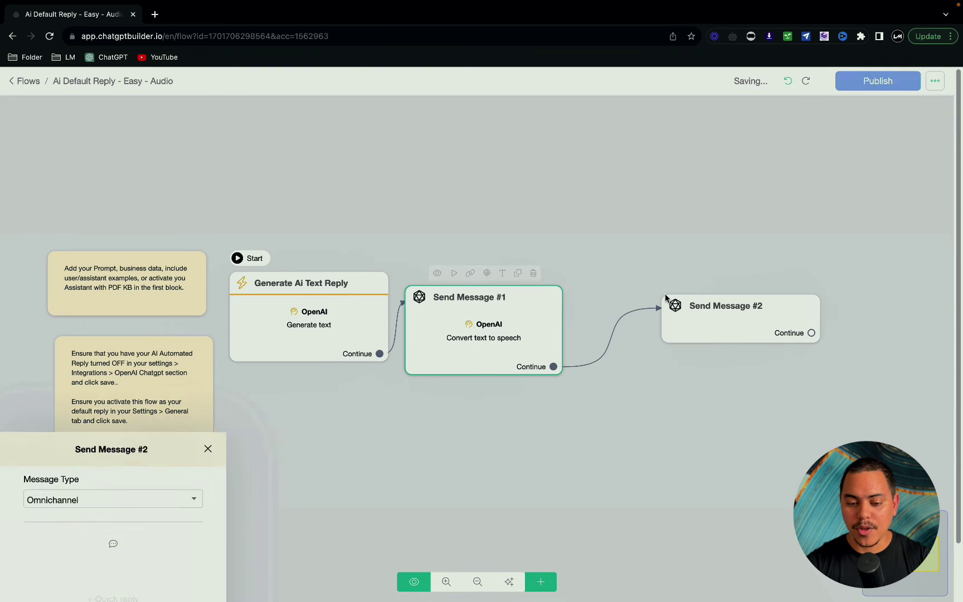
- Give Send Message #2 an audio attachment linked to the {{ai_default_audio}} variable
{"action": "left_click", "coordinate": [124, 332]}
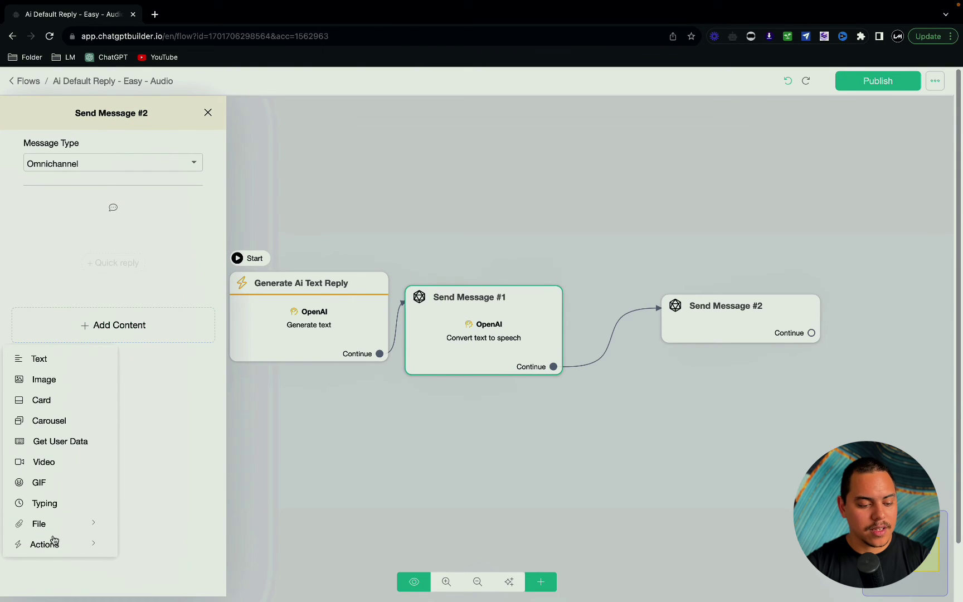
{"action": "left_click", "coordinate": [45, 525]}
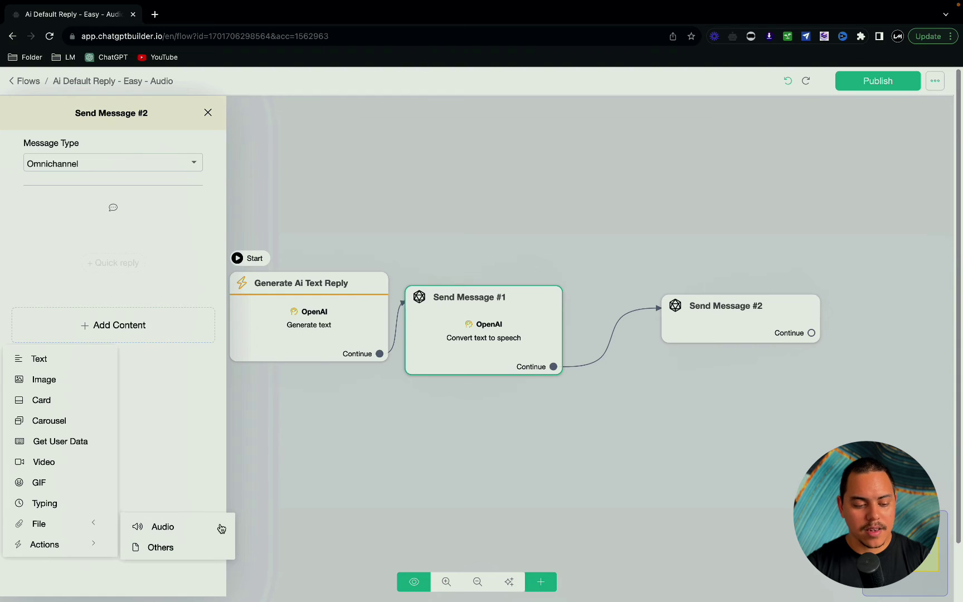
{"action": "left_click", "coordinate": [190, 532]}
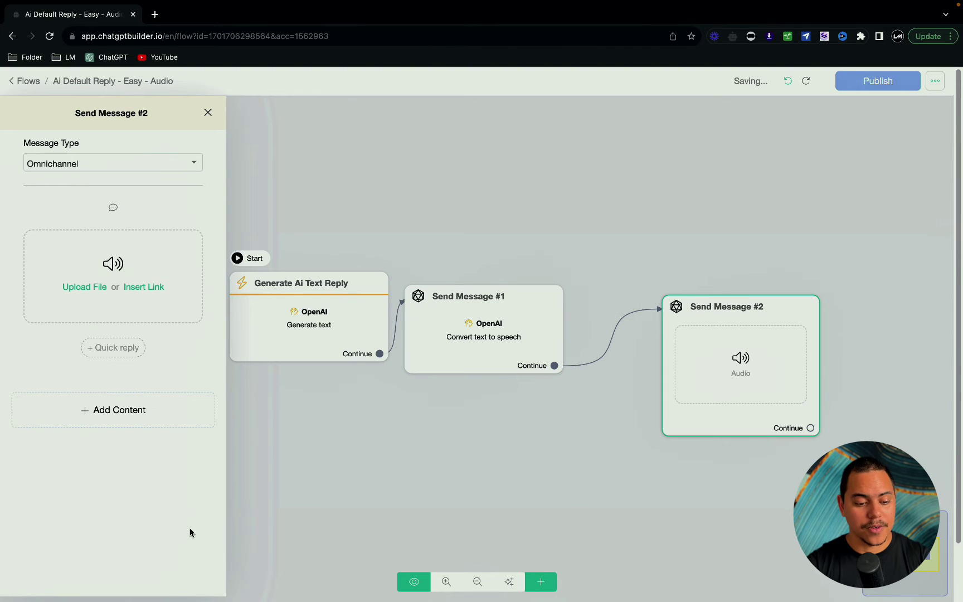
{"action": "left_click", "coordinate": [147, 288]}
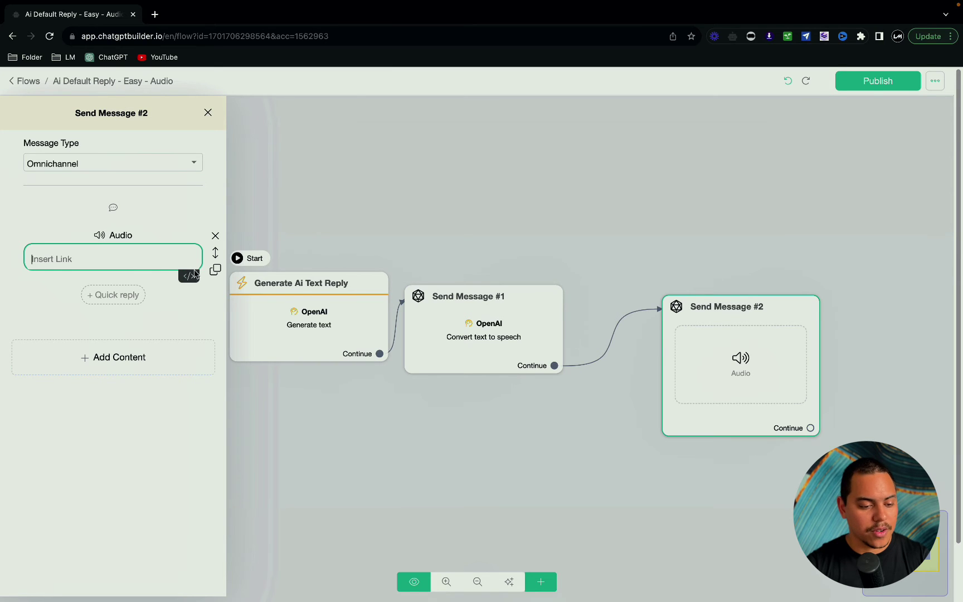
{"action": "left_click", "coordinate": [189, 276]}
{"action": "type", "text": "ai"}
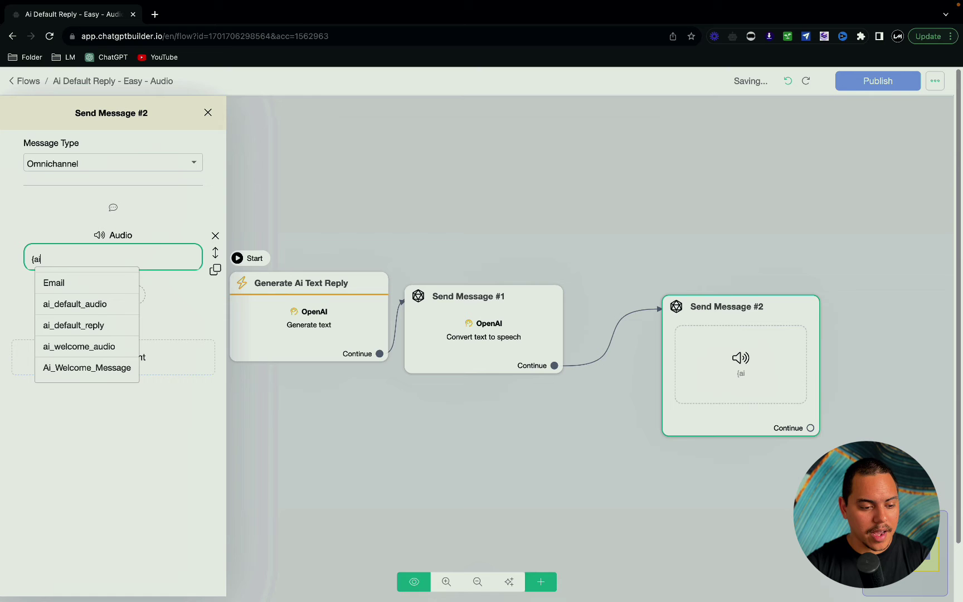
{"action": "left_click", "coordinate": [94, 304]}
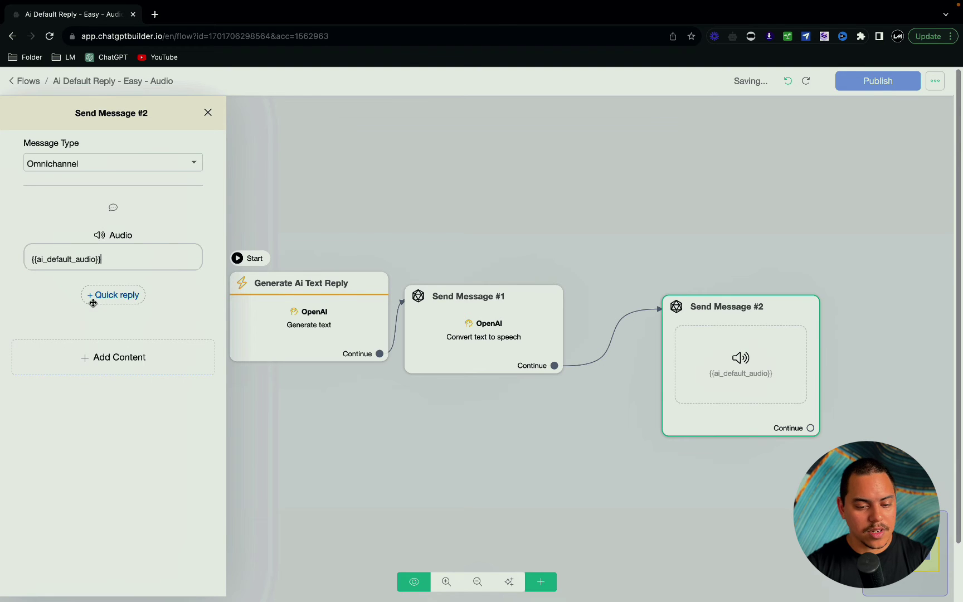
{"action": "left_click", "coordinate": [563, 473]}
- Tidy Send Message #2's position, publish the Ai Default Reply - Easy - Audio flow, and return to Flows
{"action": "left_click_drag", "start_coordinate": [722, 312], "coordinate": [642, 298]}
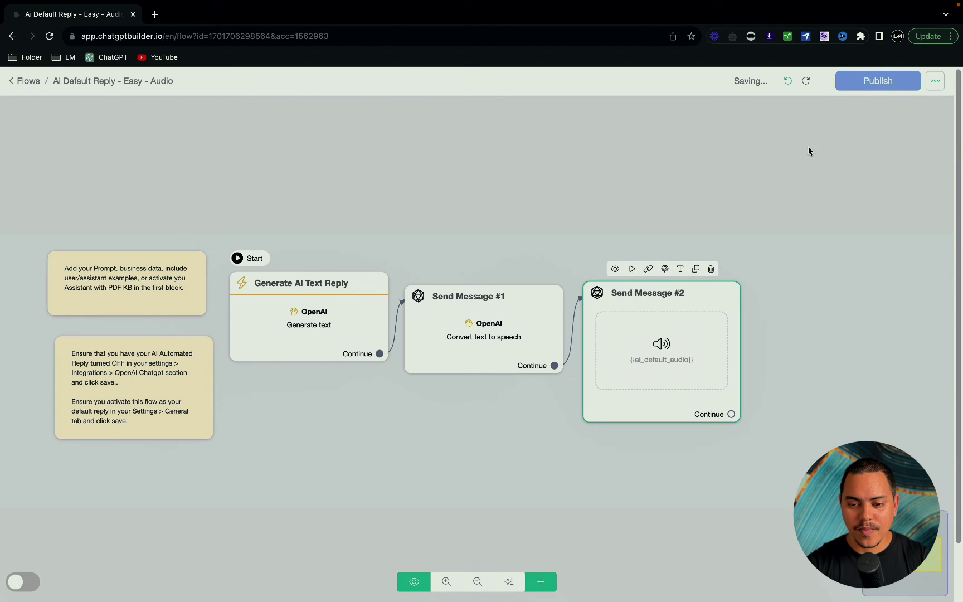
{"action": "left_click", "coordinate": [879, 82]}
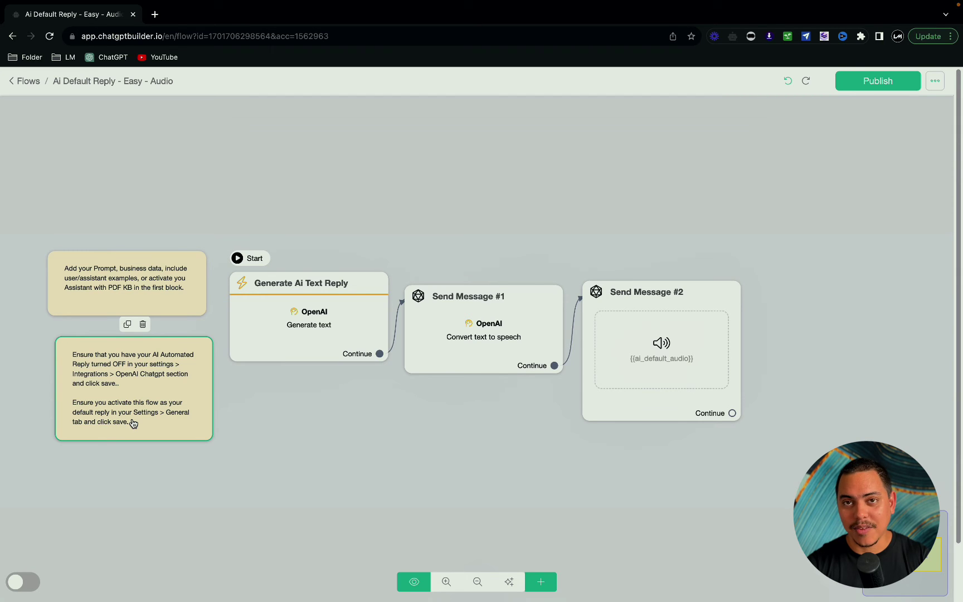
{"action": "left_click", "coordinate": [869, 84]}
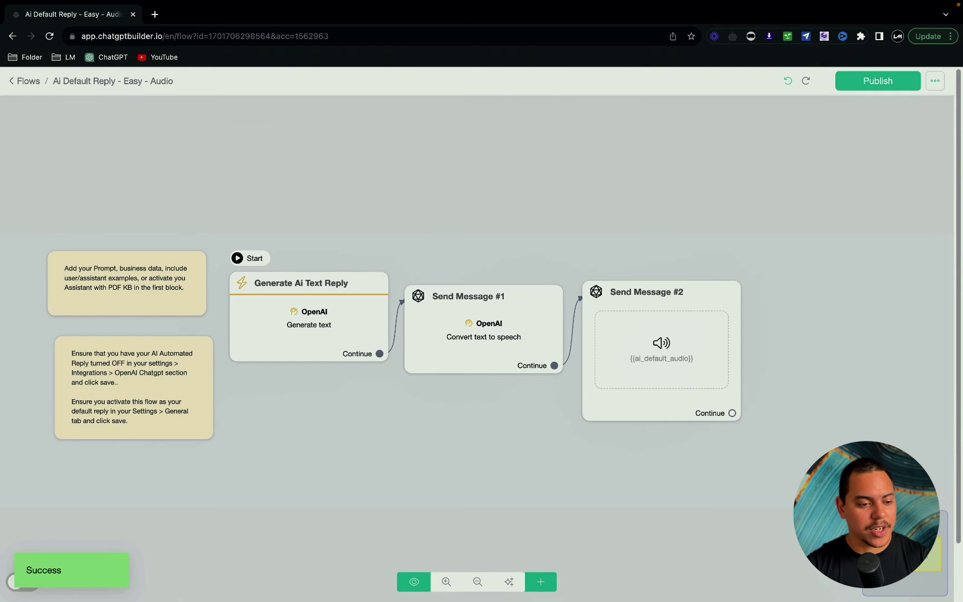
{"action": "left_click", "coordinate": [29, 81]}
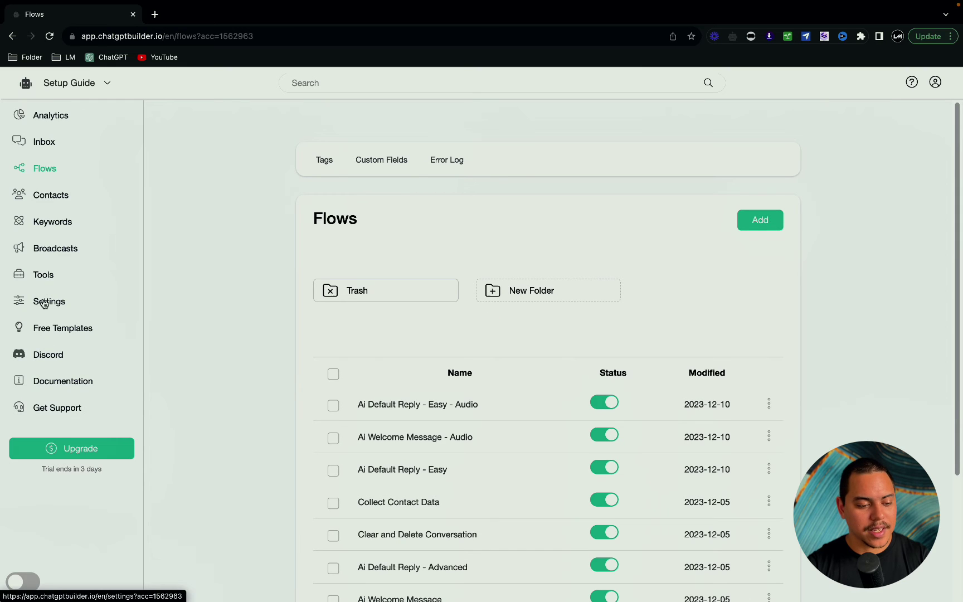
- Switch off Automated Responses in the OpenAI ChatGPT integration settings and save
{"action": "left_click", "coordinate": [44, 306]}
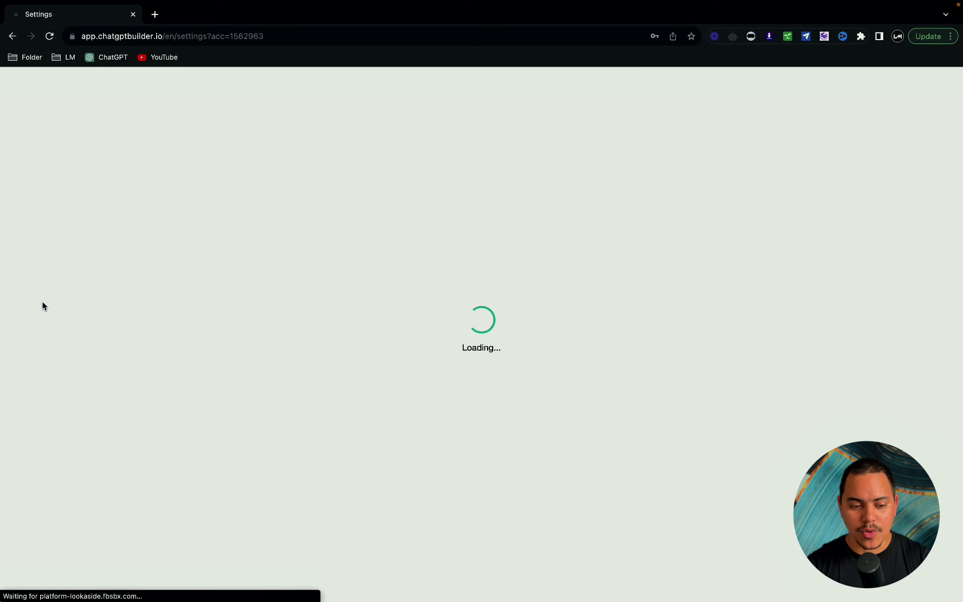
{"action": "left_click", "coordinate": [437, 168]}
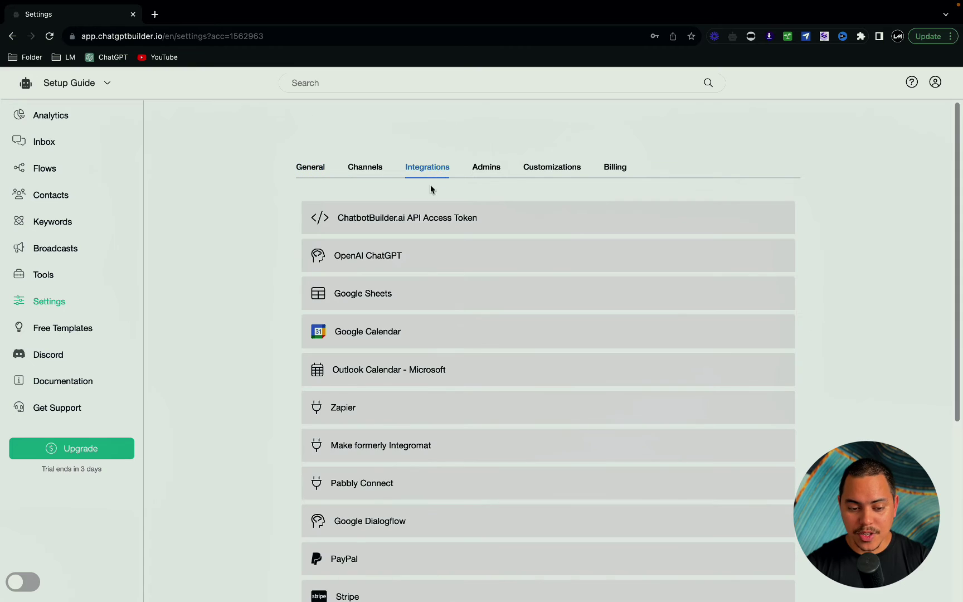
{"action": "left_click", "coordinate": [415, 255]}
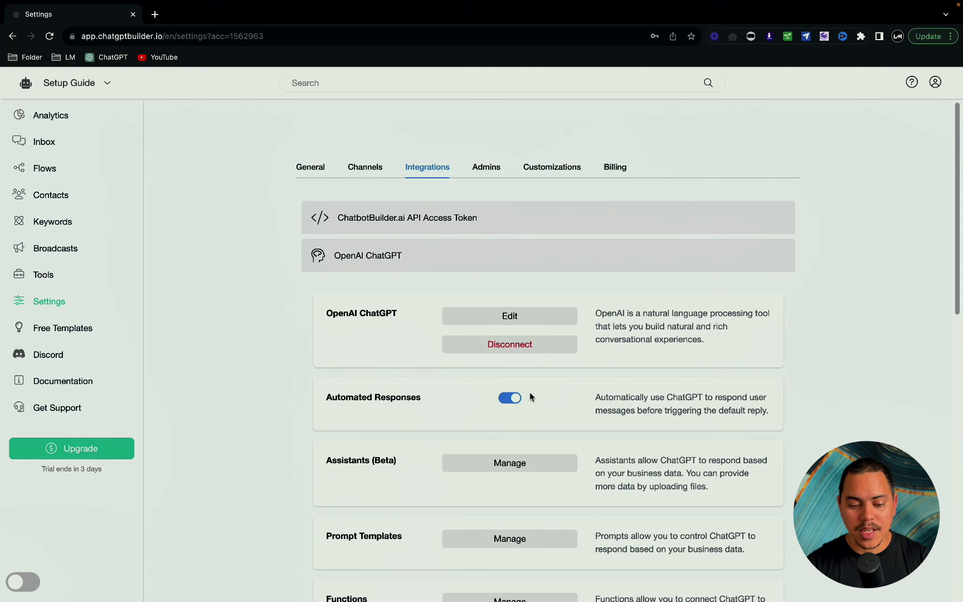
{"action": "left_click", "coordinate": [518, 399]}
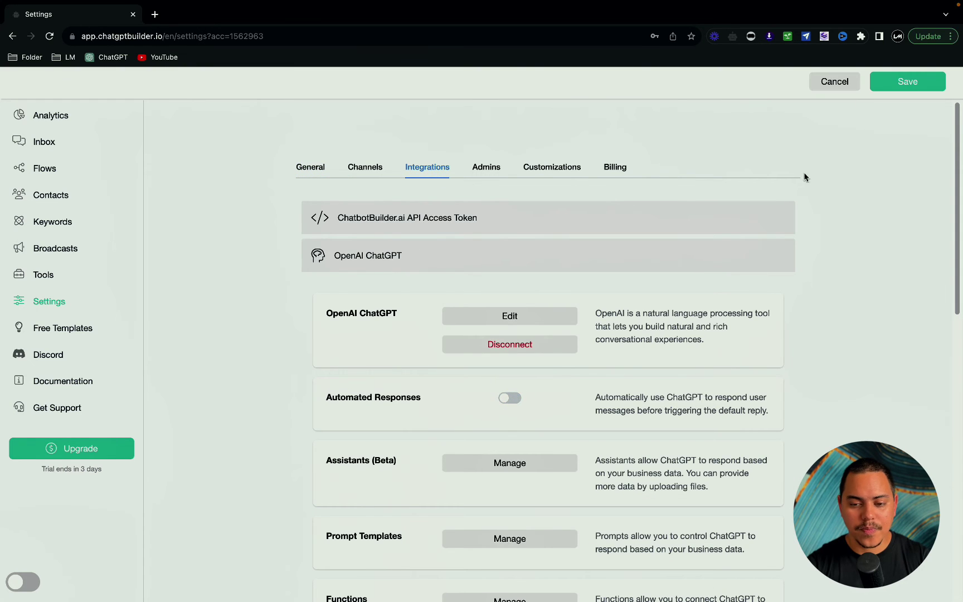
{"action": "left_click", "coordinate": [908, 83]}
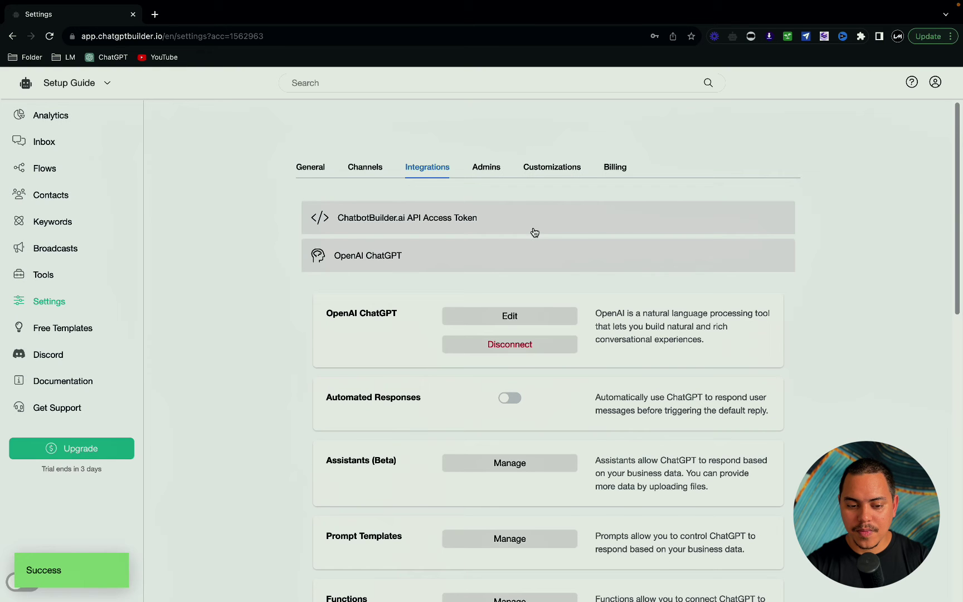
- Set the General Default Reply to Ai Default Reply - Easy - Audio and save
{"action": "left_click", "coordinate": [314, 172]}
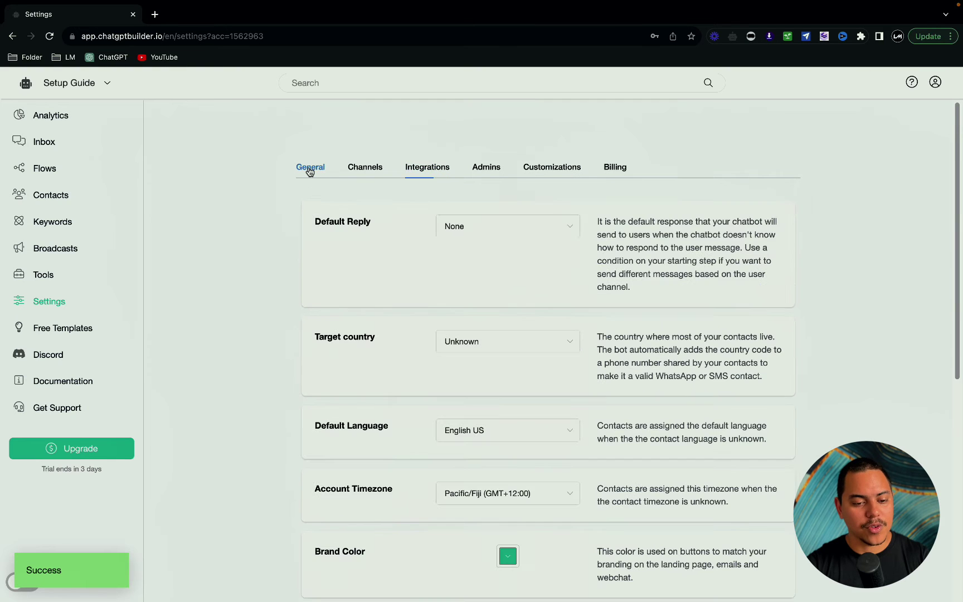
{"action": "left_click", "coordinate": [489, 232]}
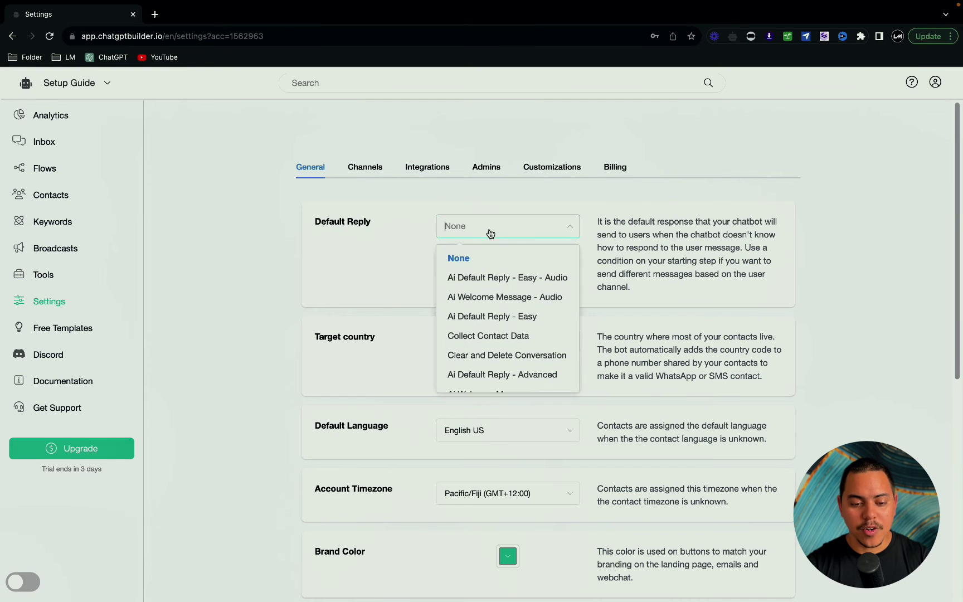
{"action": "left_click", "coordinate": [487, 285]}
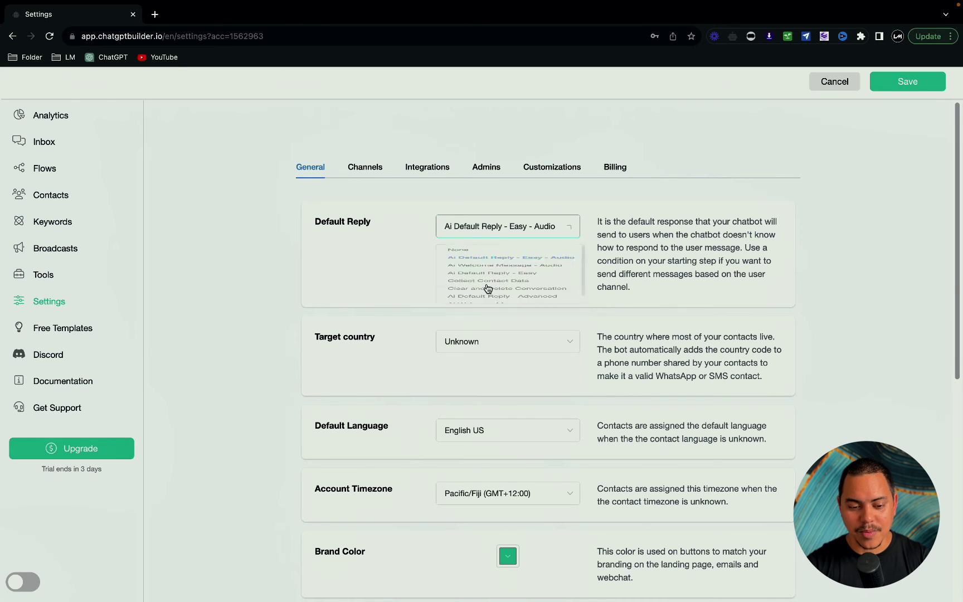
{"action": "left_click", "coordinate": [920, 82]}
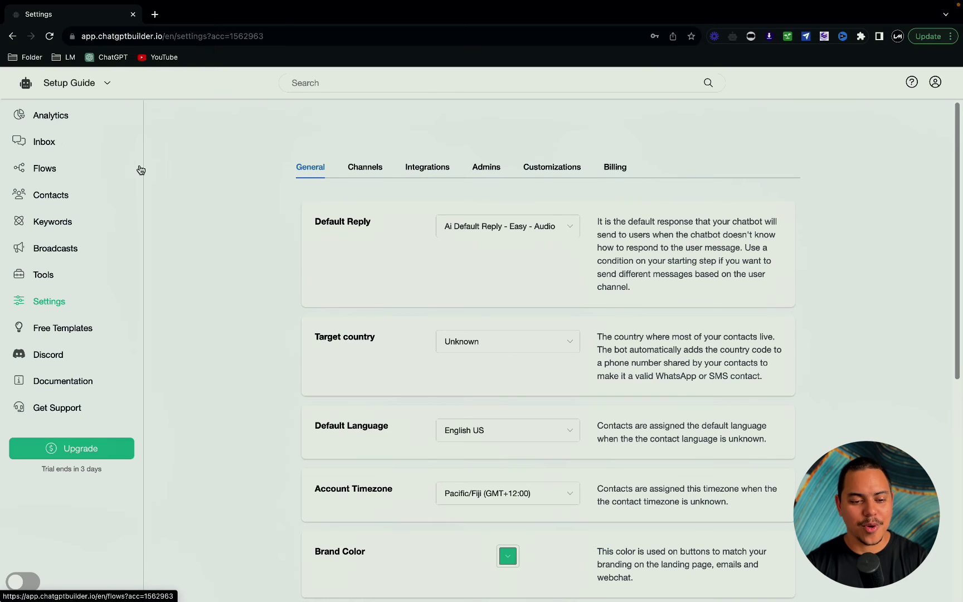
- Preview the Ai Welcome Message - Audio flow as a webchat from the Flows list
{"action": "left_click", "coordinate": [47, 169]}
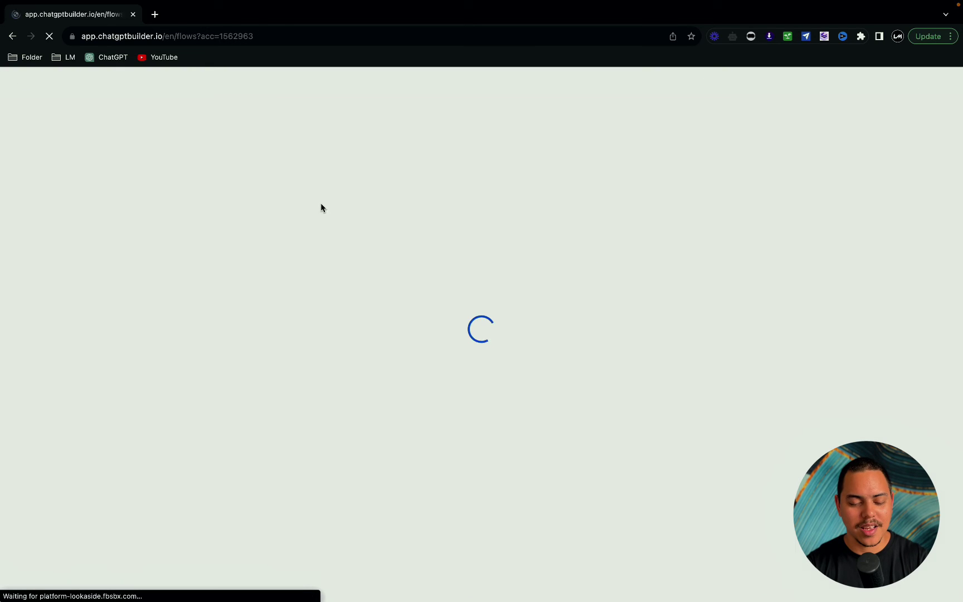
{"action": "scroll", "coordinate": [507, 306], "scroll_direction": "down", "scroll_amount": 5}
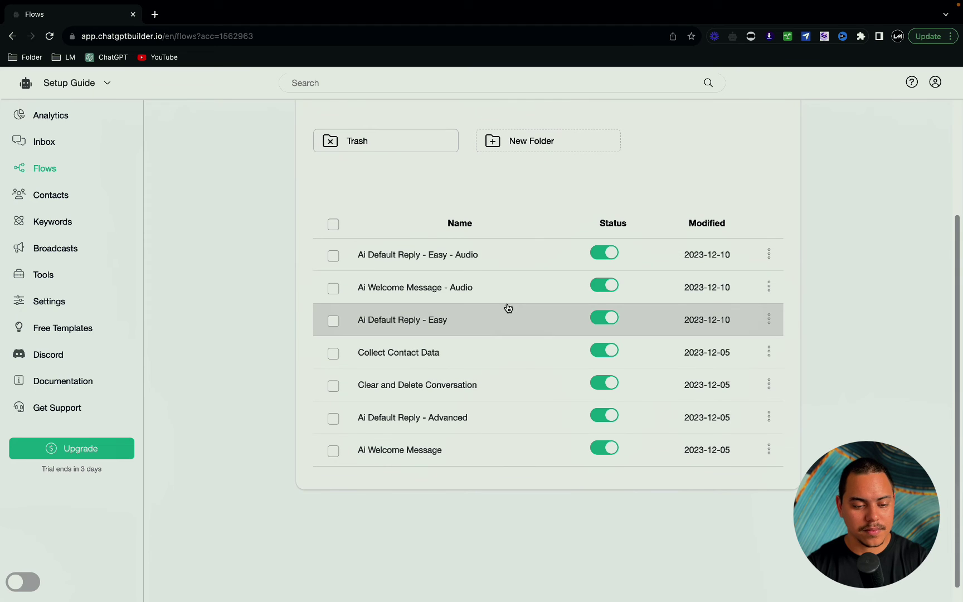
{"action": "left_click", "coordinate": [770, 287]}
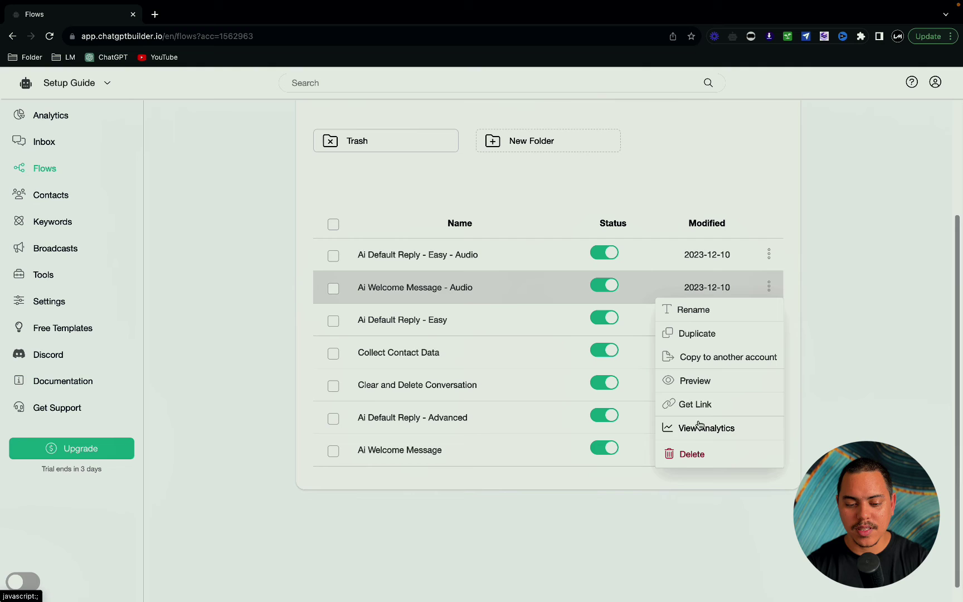
{"action": "left_click", "coordinate": [706, 379]}
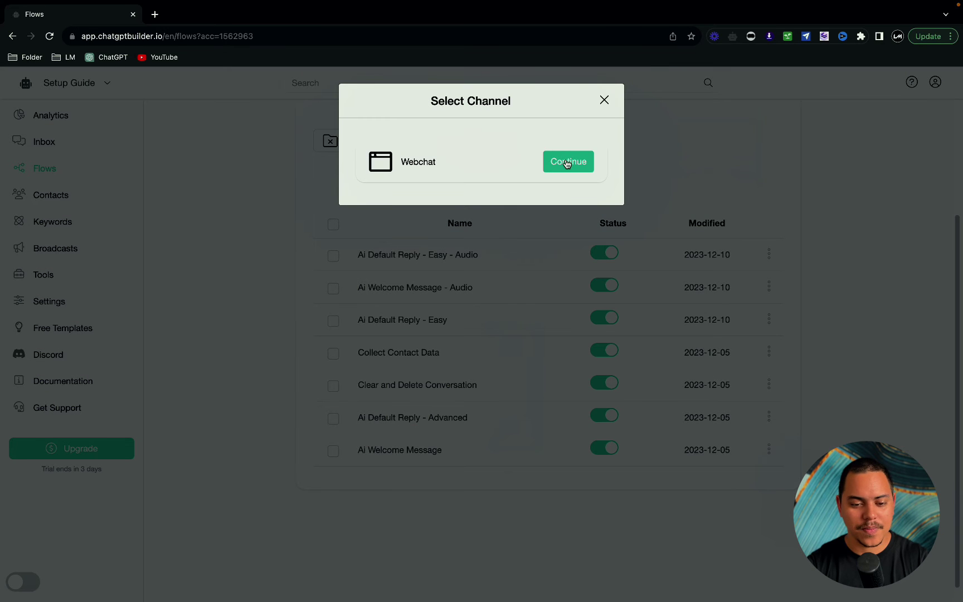
{"action": "left_click", "coordinate": [567, 163]}
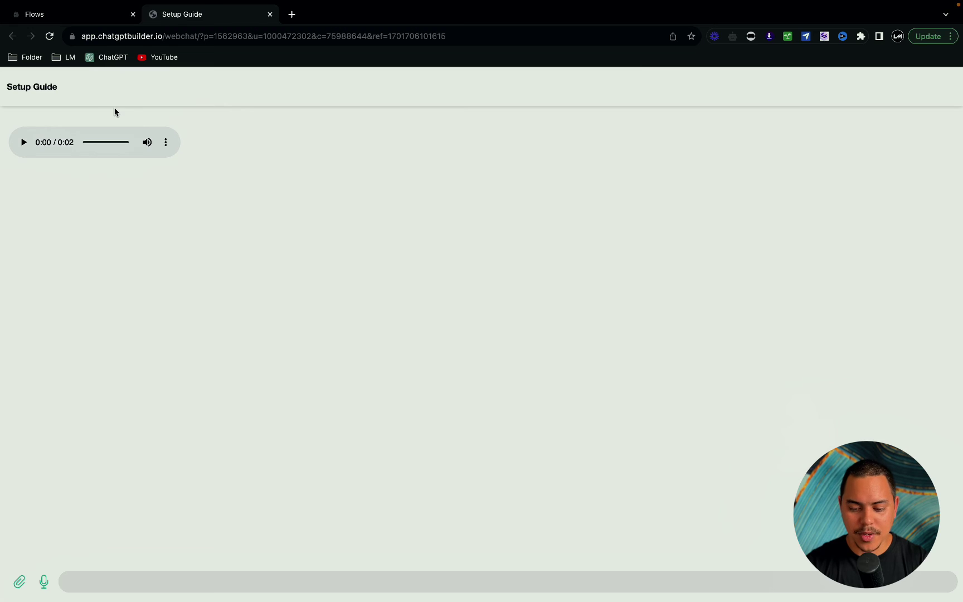
- Turn up the volume, play the welcome audio, send a voice question, and play the 0:06 reply
{"action": "key", "text": "XF86AudioRaiseVolume"}
{"action": "left_click", "coordinate": [20, 142]}
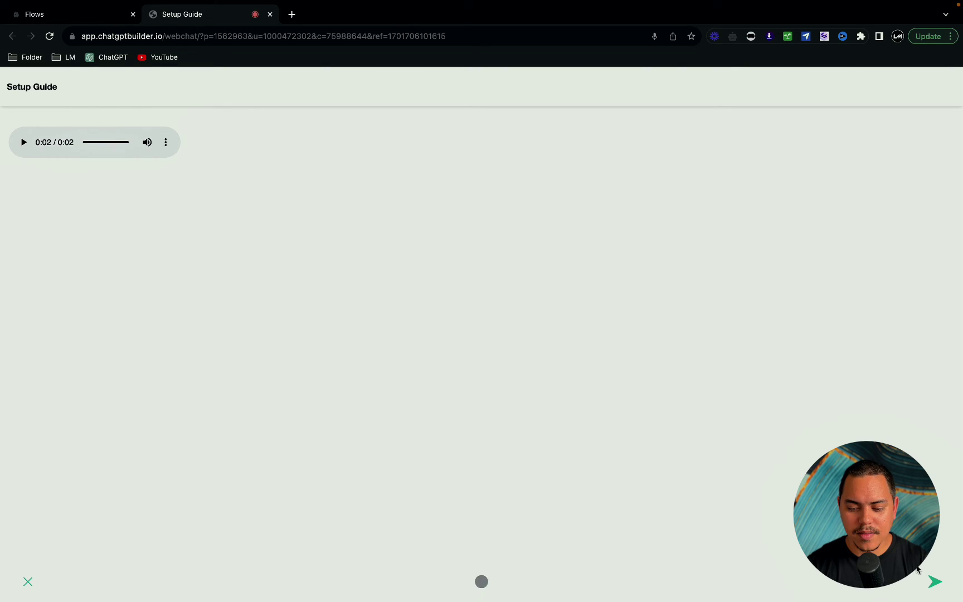
{"action": "left_click", "coordinate": [934, 581]}
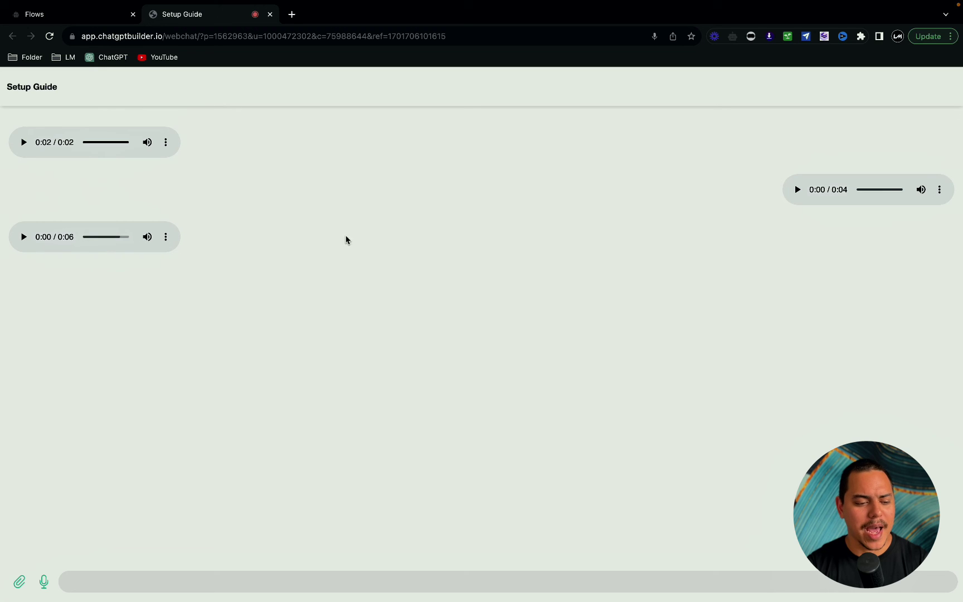
{"action": "left_click", "coordinate": [28, 240]}
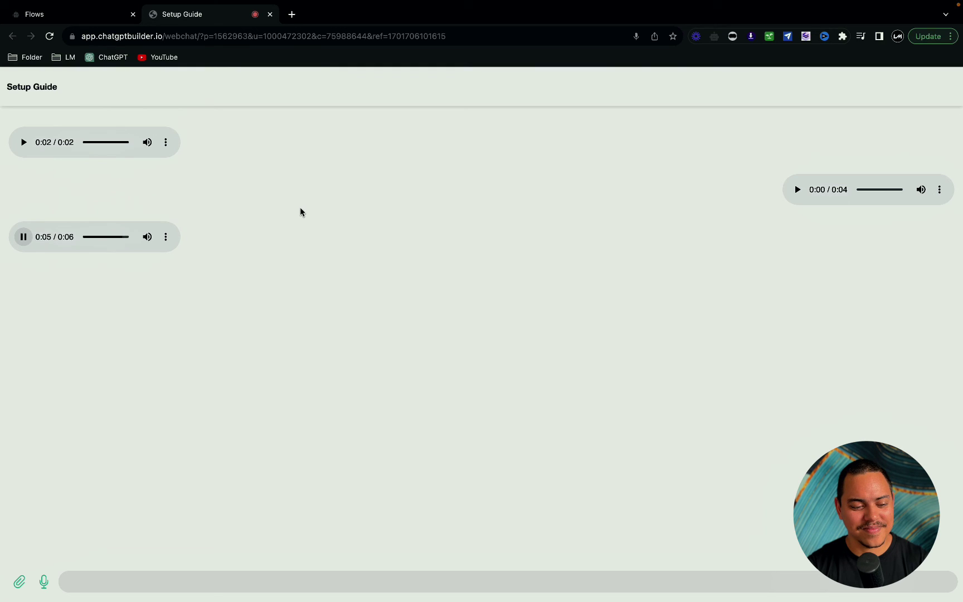
- Record and send a second voice message, then play the bot's 0:19 audio reply
{"action": "left_click", "coordinate": [46, 580]}
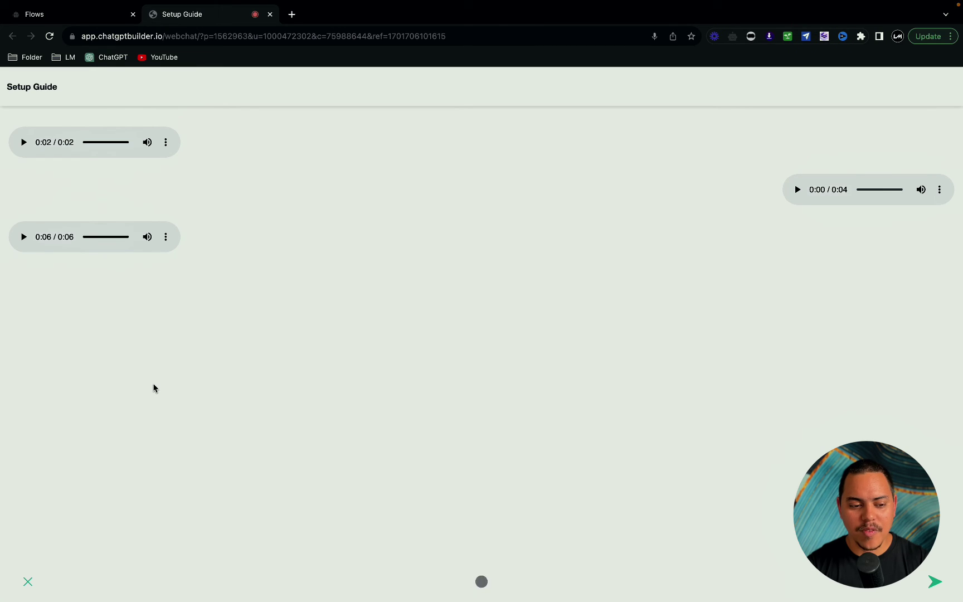
{"action": "left_click", "coordinate": [934, 581]}
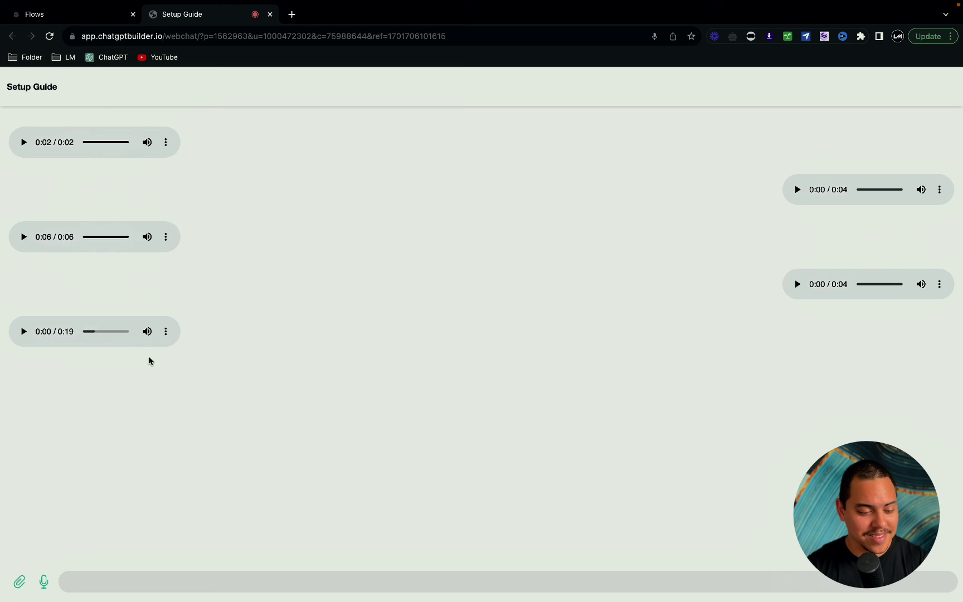
{"action": "left_click", "coordinate": [24, 332]}
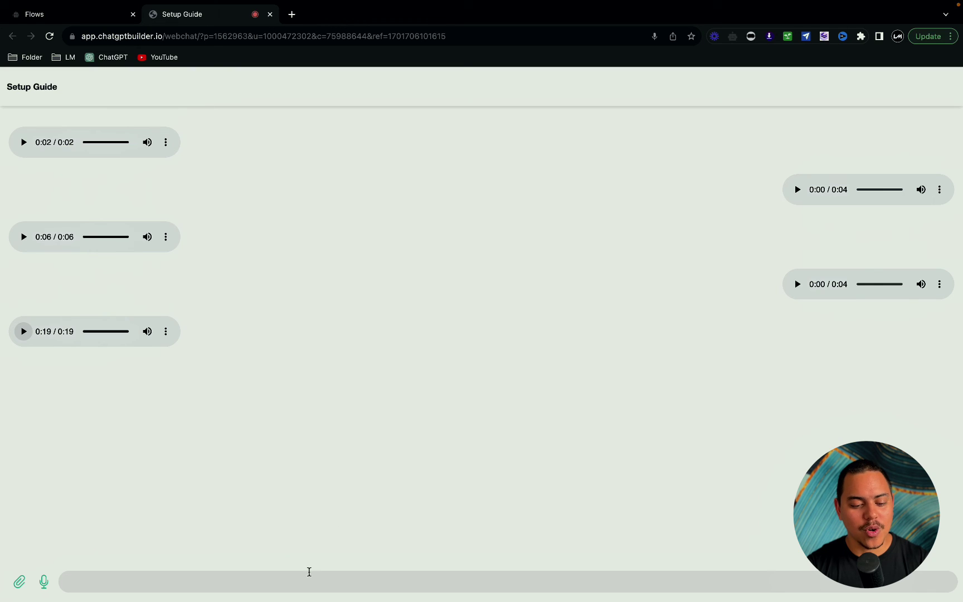
- Open Inbox in a new tab to view the webchat conversation, then return to the preview tab
{"action": "left_click", "coordinate": [91, 14]}
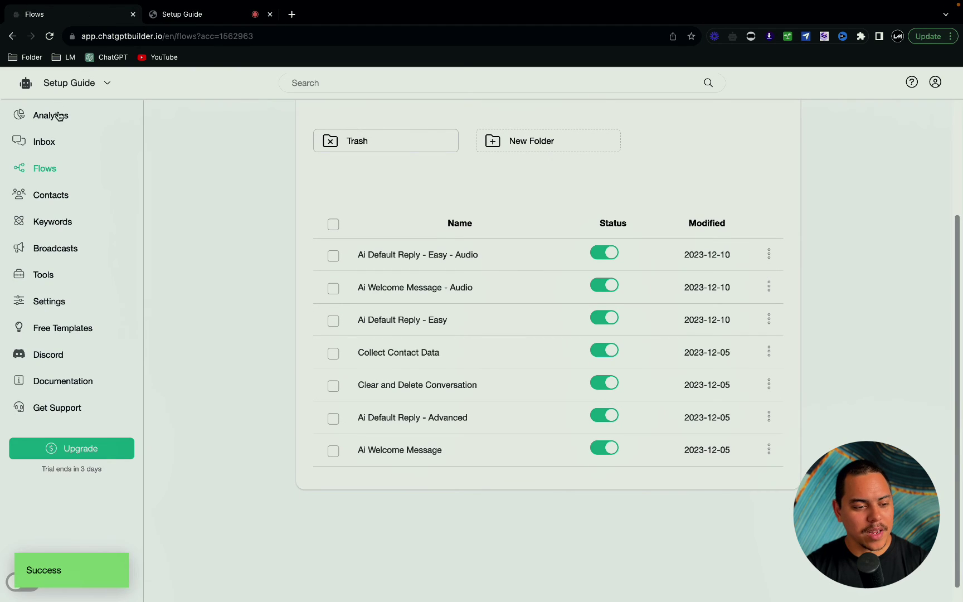
{"action": "right_click", "coordinate": [44, 143]}
{"action": "left_click", "coordinate": [89, 145]}
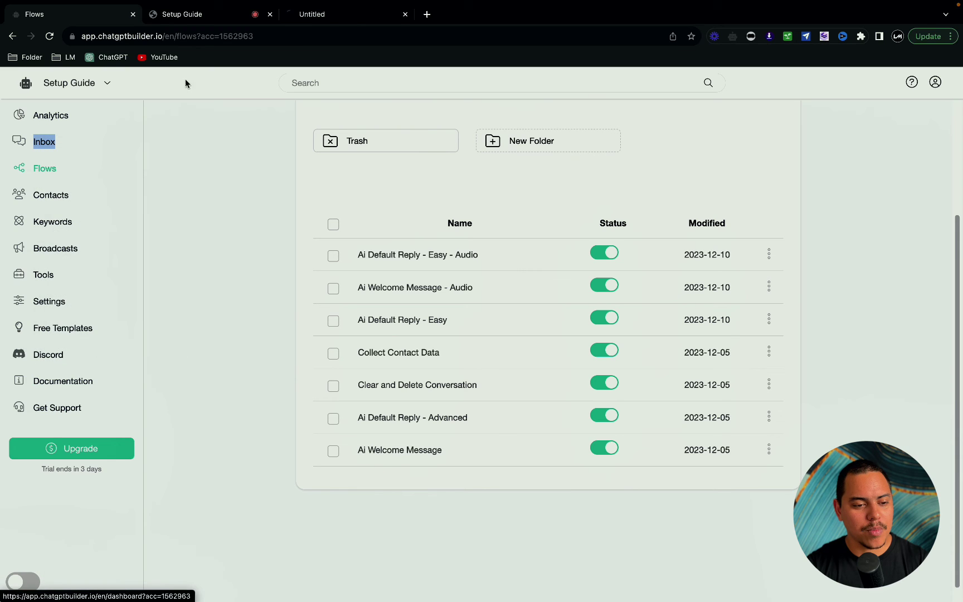
{"action": "left_click", "coordinate": [338, 16]}
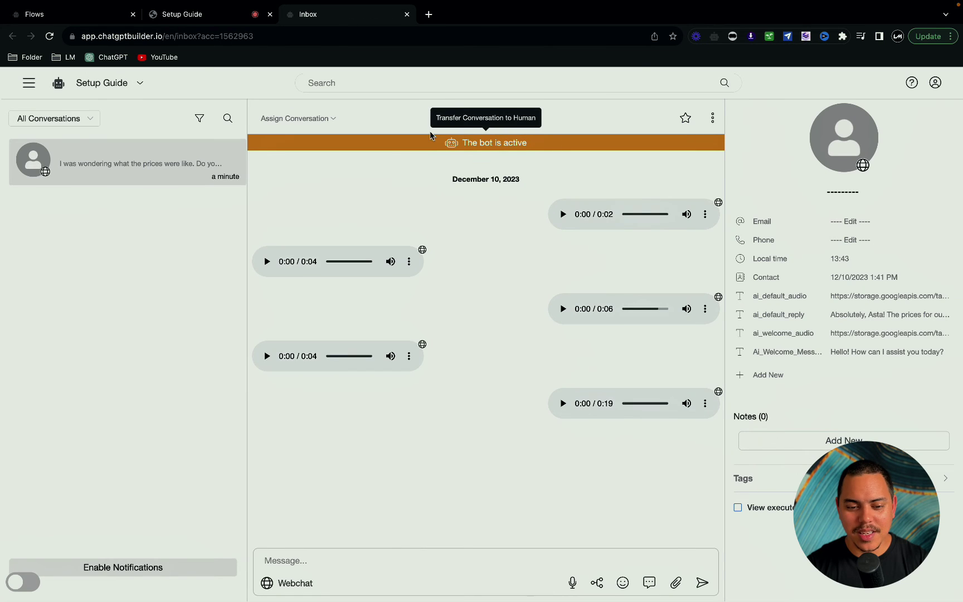
{"action": "left_click", "coordinate": [204, 12]}
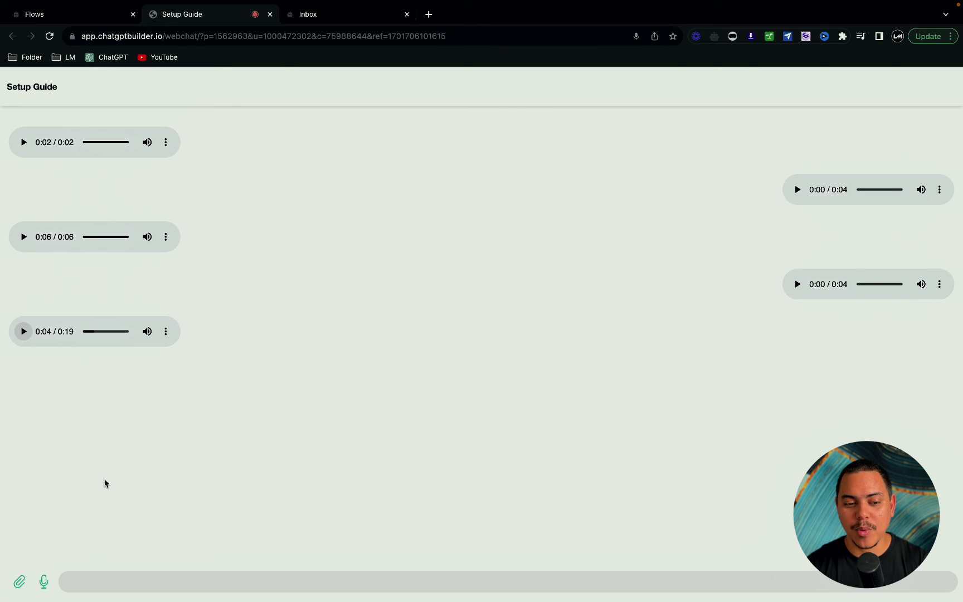
- Send a third voice message, play the bot's 0:10 reply, and check the Inbox tab
{"action": "left_click", "coordinate": [44, 582]}
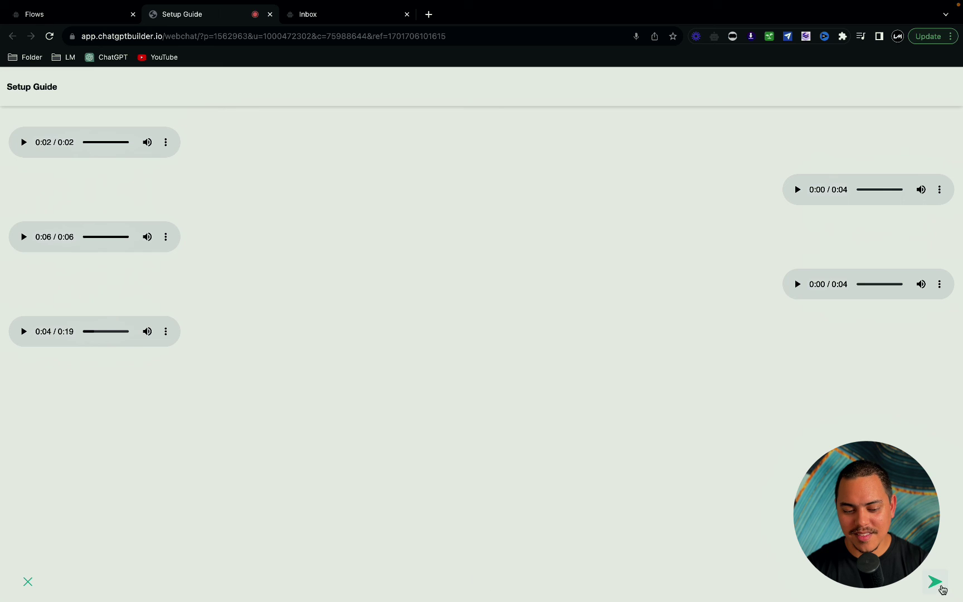
{"action": "left_click", "coordinate": [935, 582]}
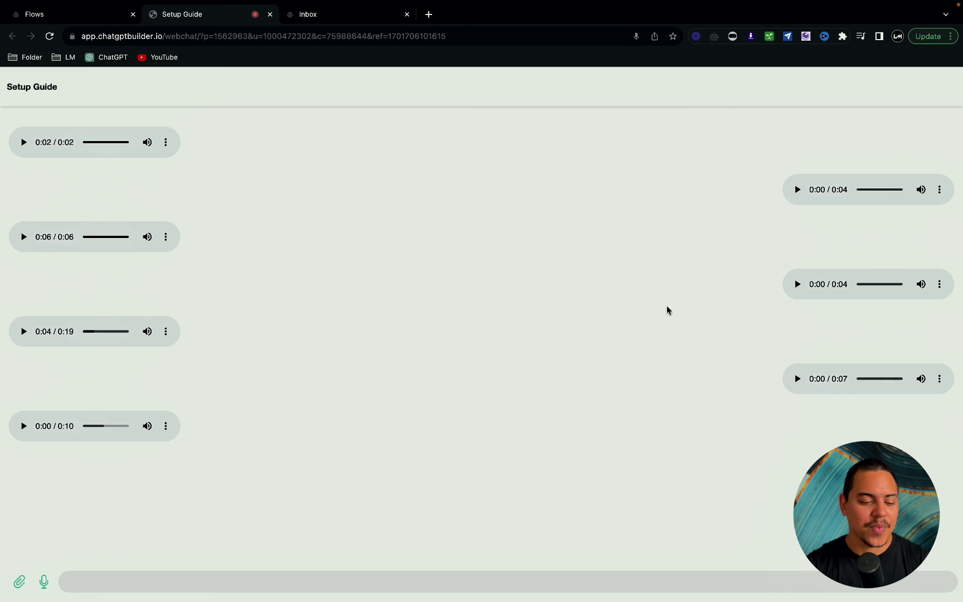
{"action": "left_click", "coordinate": [23, 430]}
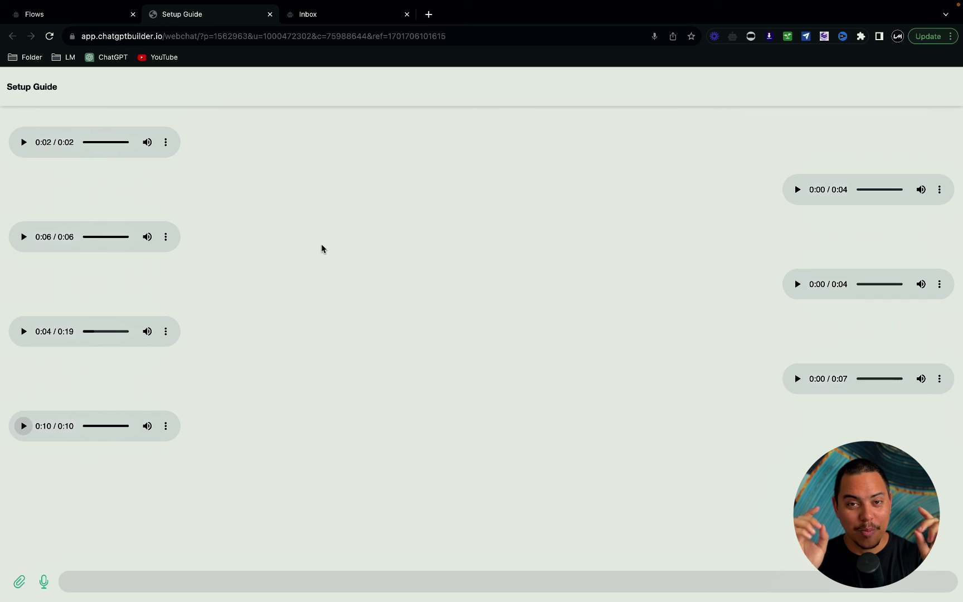
{"action": "left_click", "coordinate": [314, 18]}
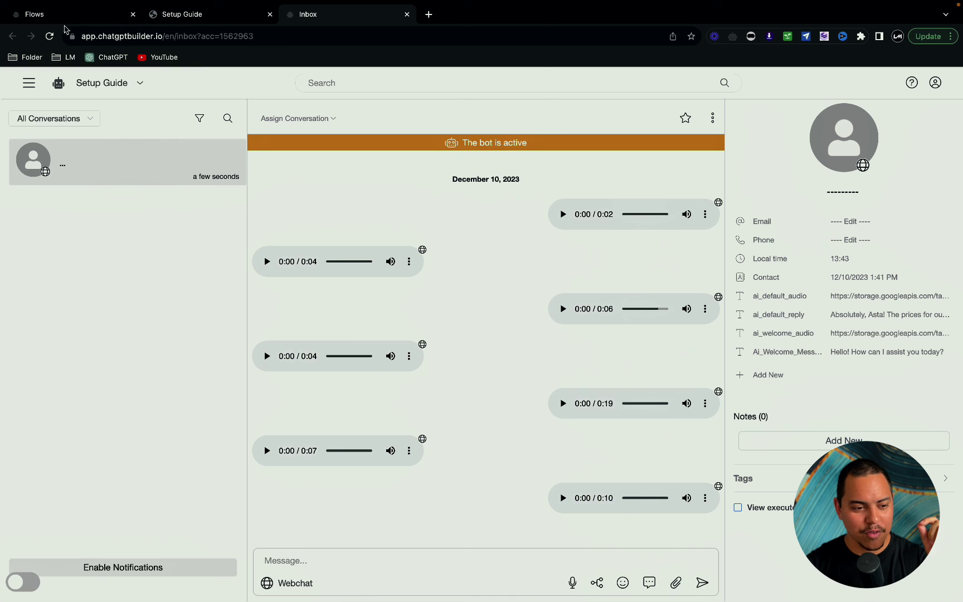
- Reload the Inbox and toggle View executions to read the 'Conversation transferred to human' log
{"action": "left_click", "coordinate": [49, 36]}
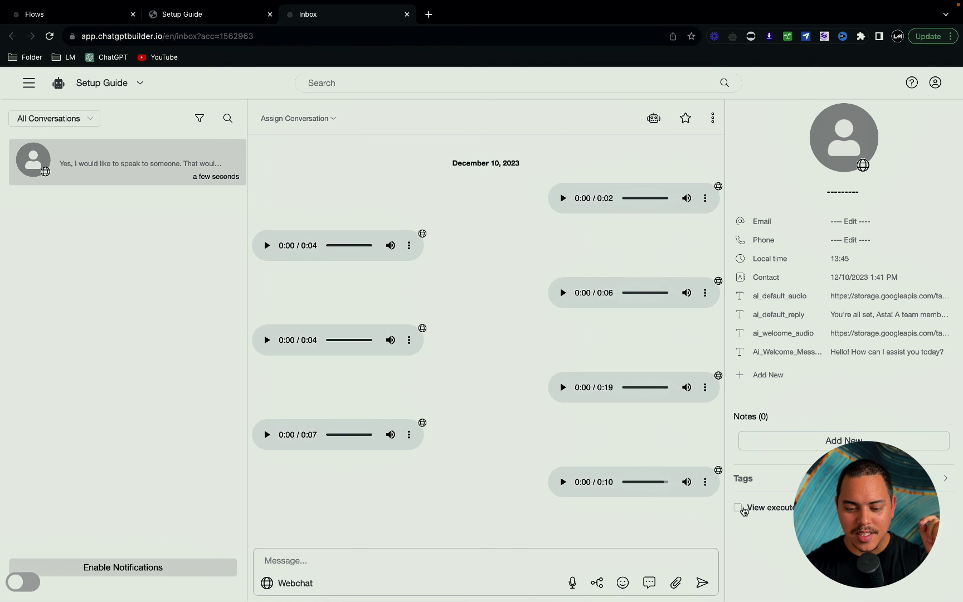
{"action": "left_click", "coordinate": [742, 508]}
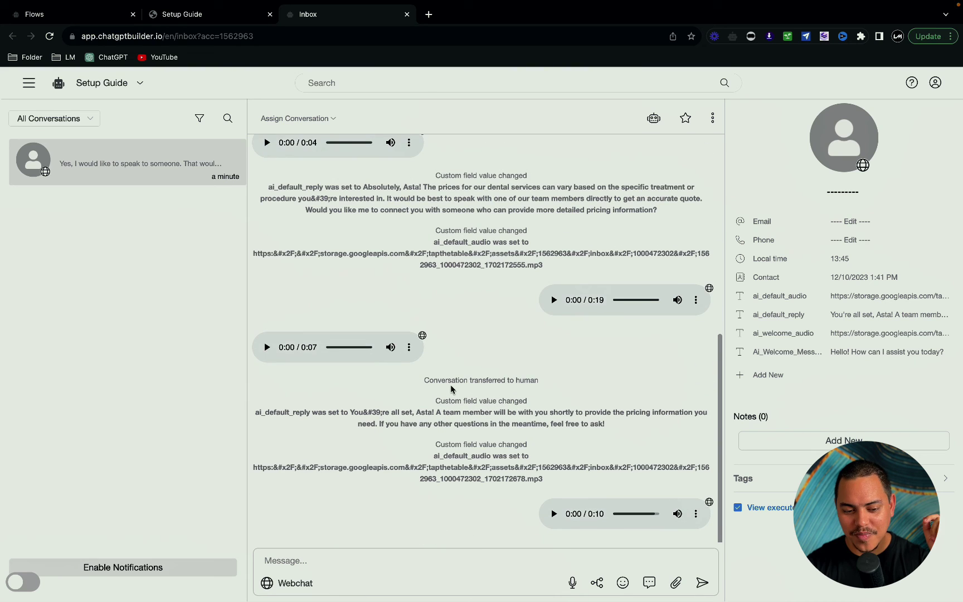
{"action": "left_click", "coordinate": [738, 508]}
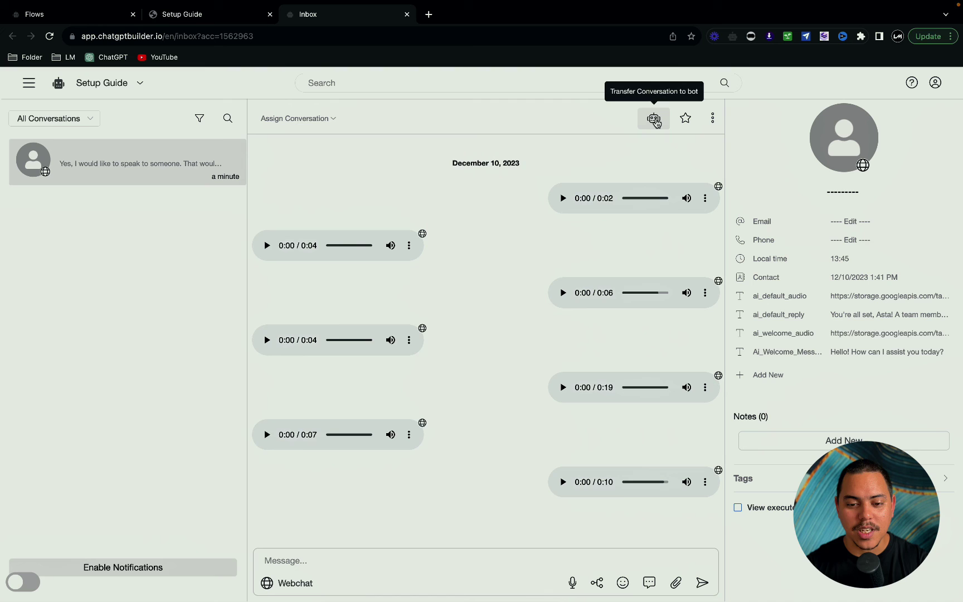
- Use the robot 'Transfer Conversation to bot' icon to reactivate the bot for this conversation
{"action": "left_click", "coordinate": [654, 119]}
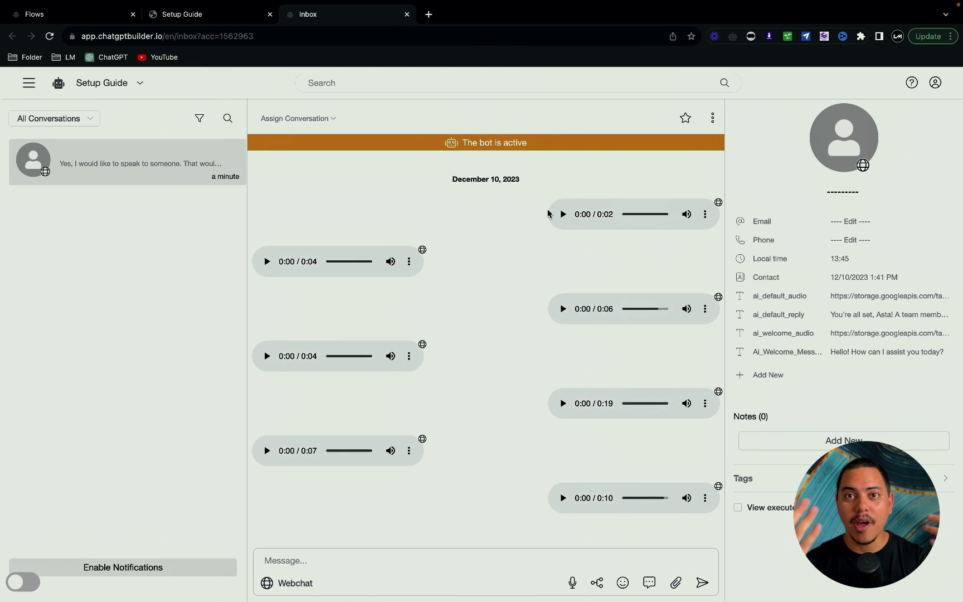